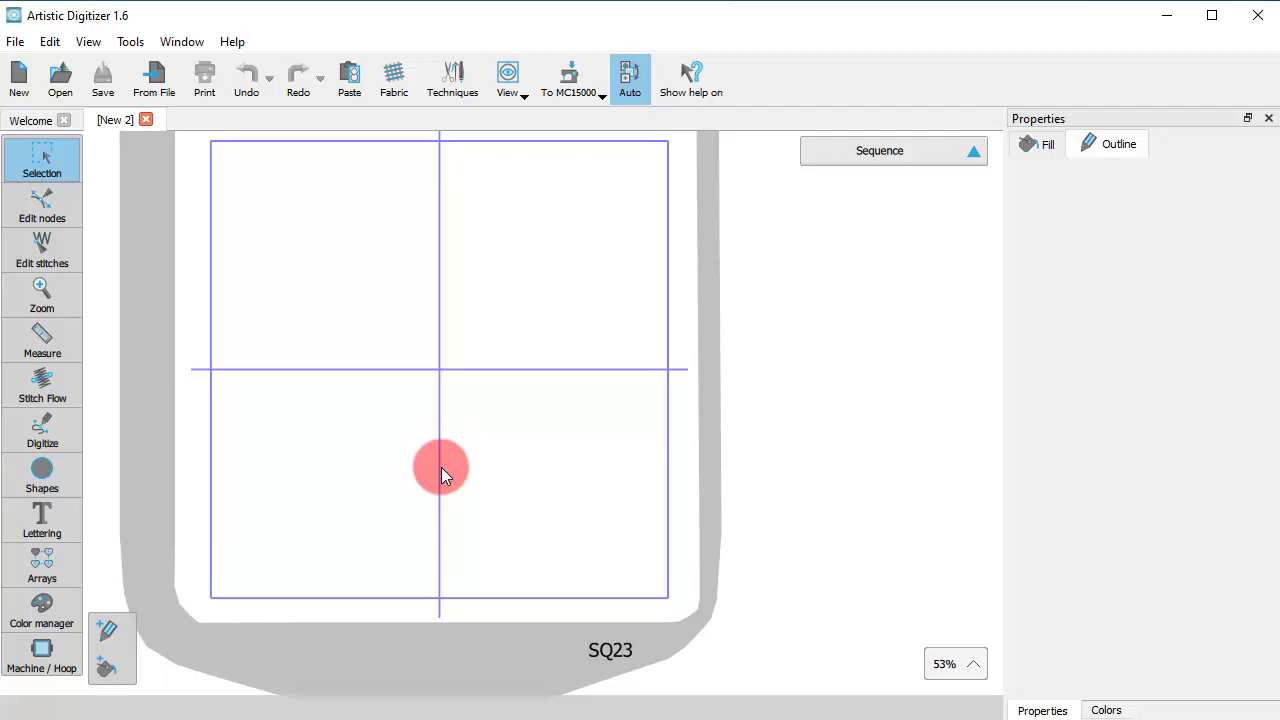
- Set the Digitizer tool option to DRAWings in Tools > Options and accept the restart warning
left_click(128, 41)
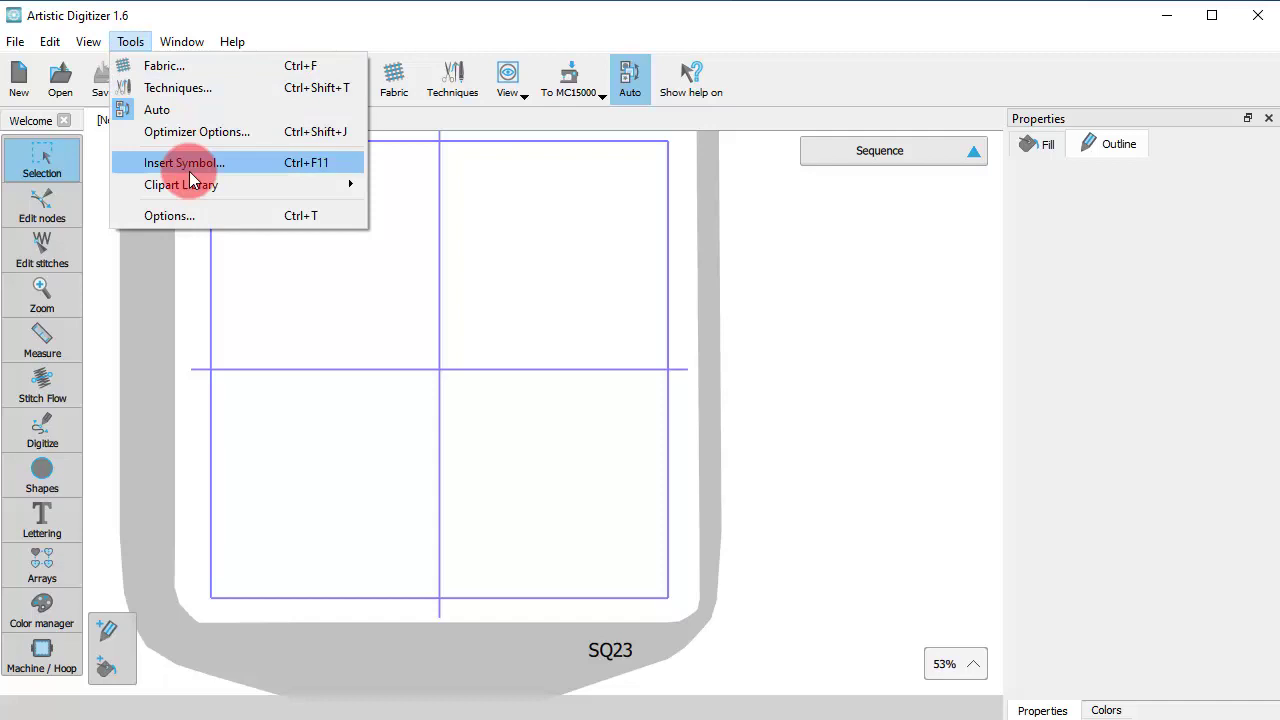
left_click(211, 217)
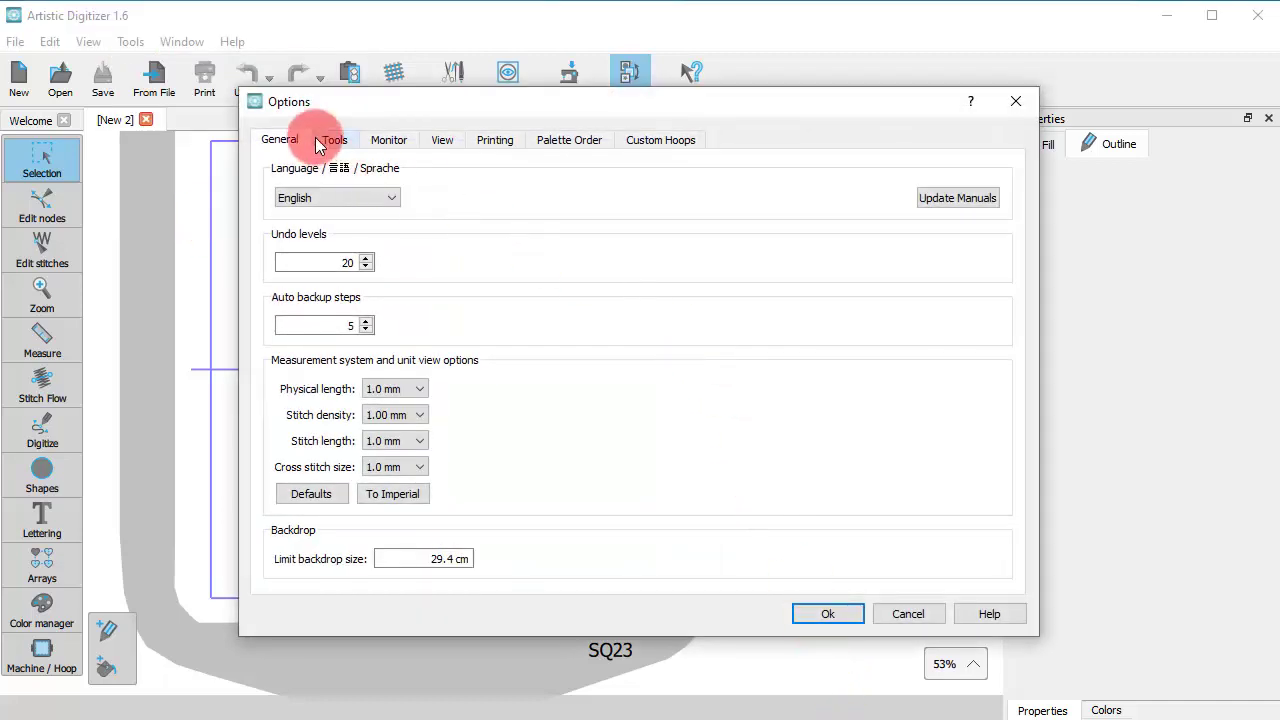
left_click(336, 140)
left_click(410, 391)
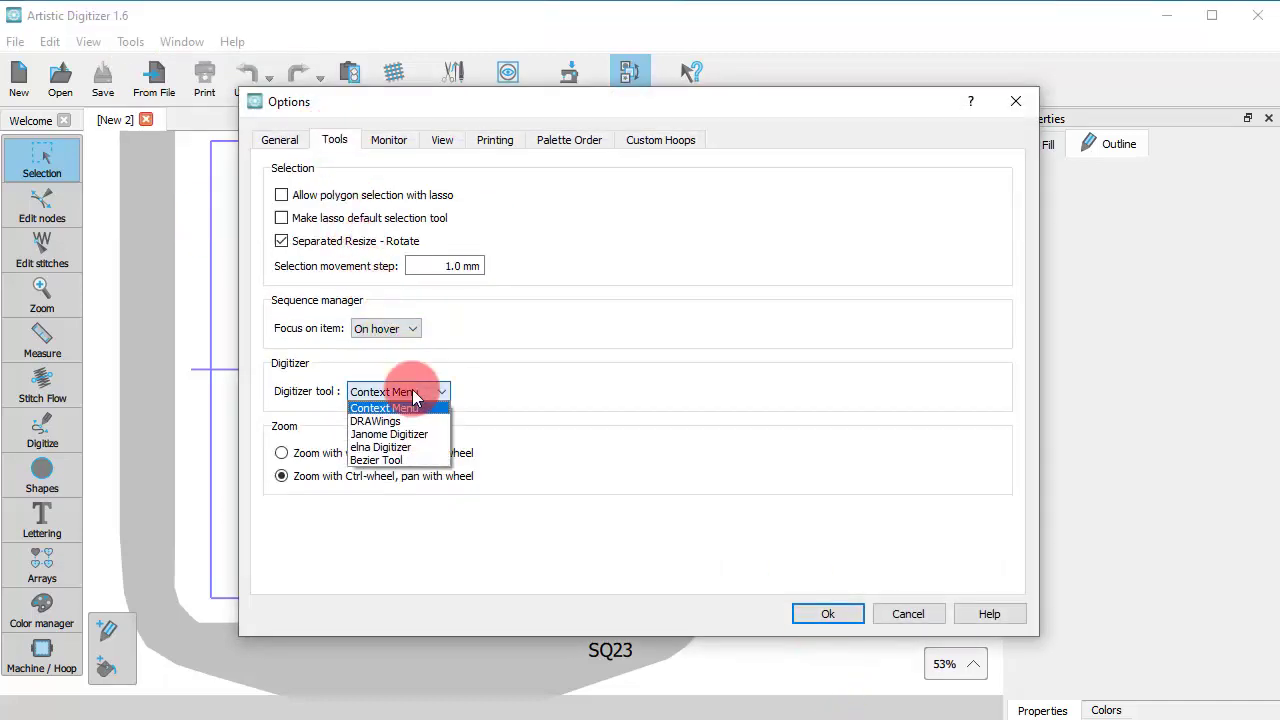
left_click(410, 421)
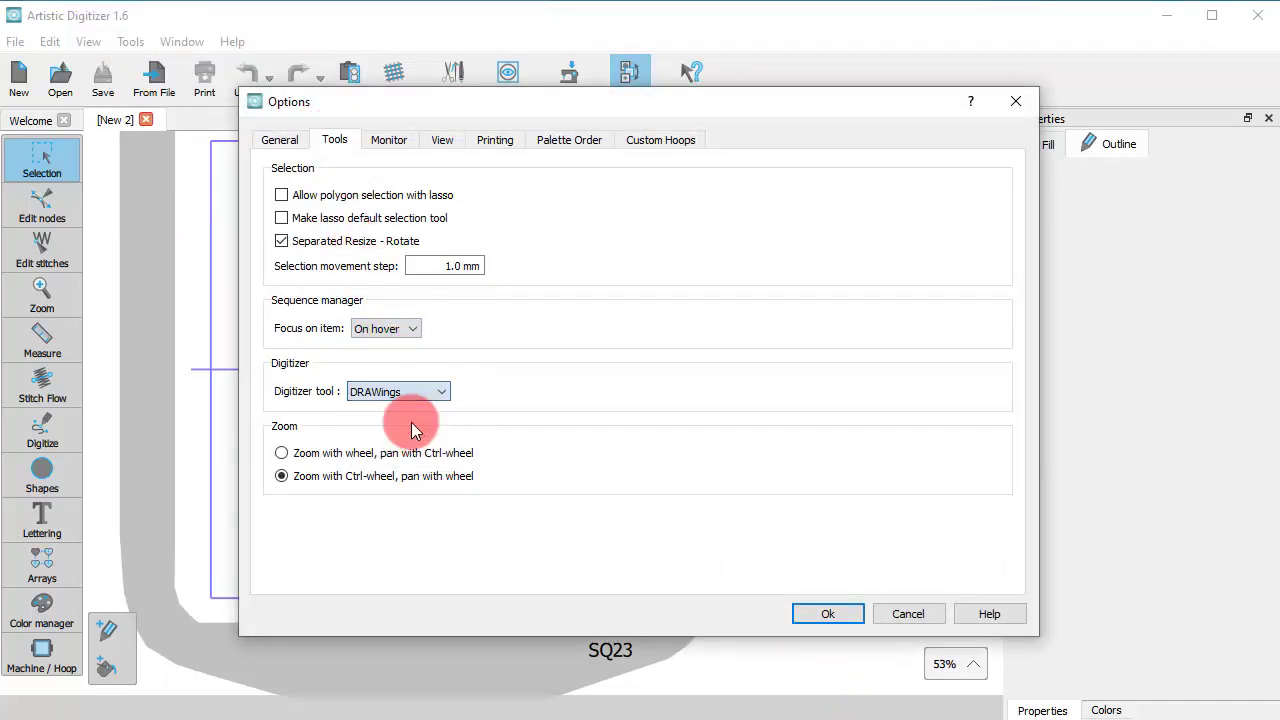
left_click(822, 615)
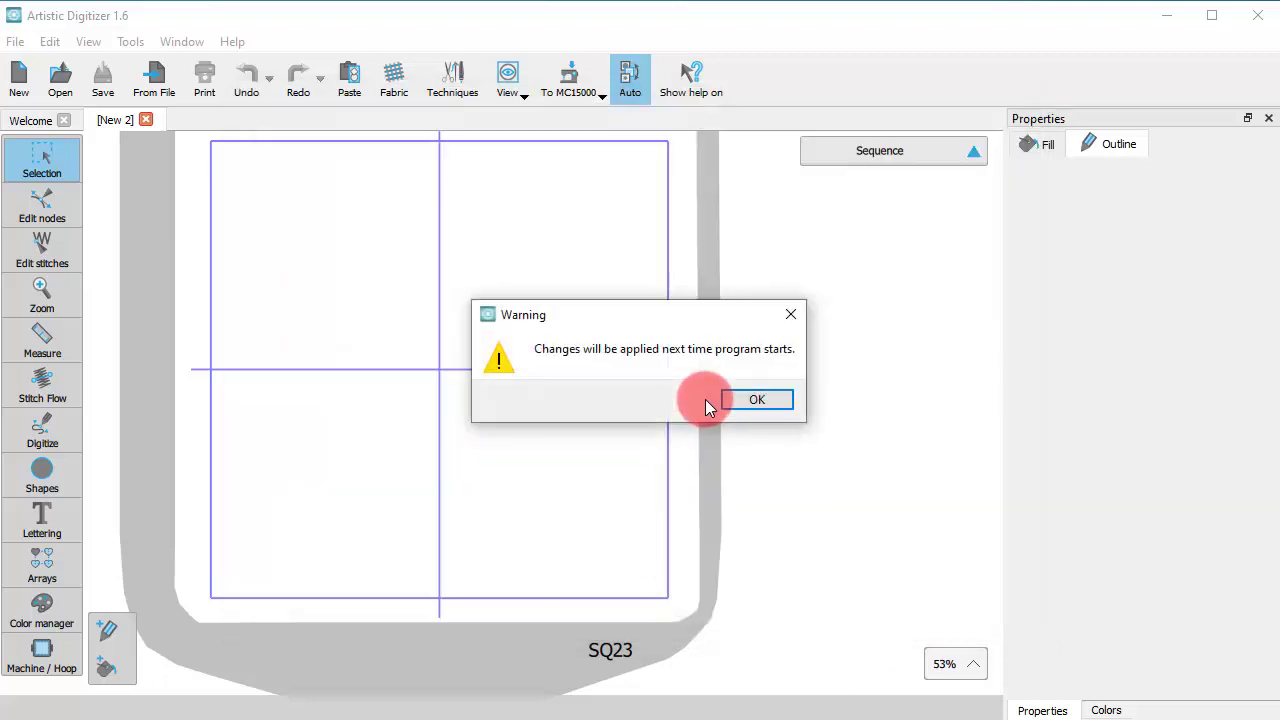
left_click(786, 393)
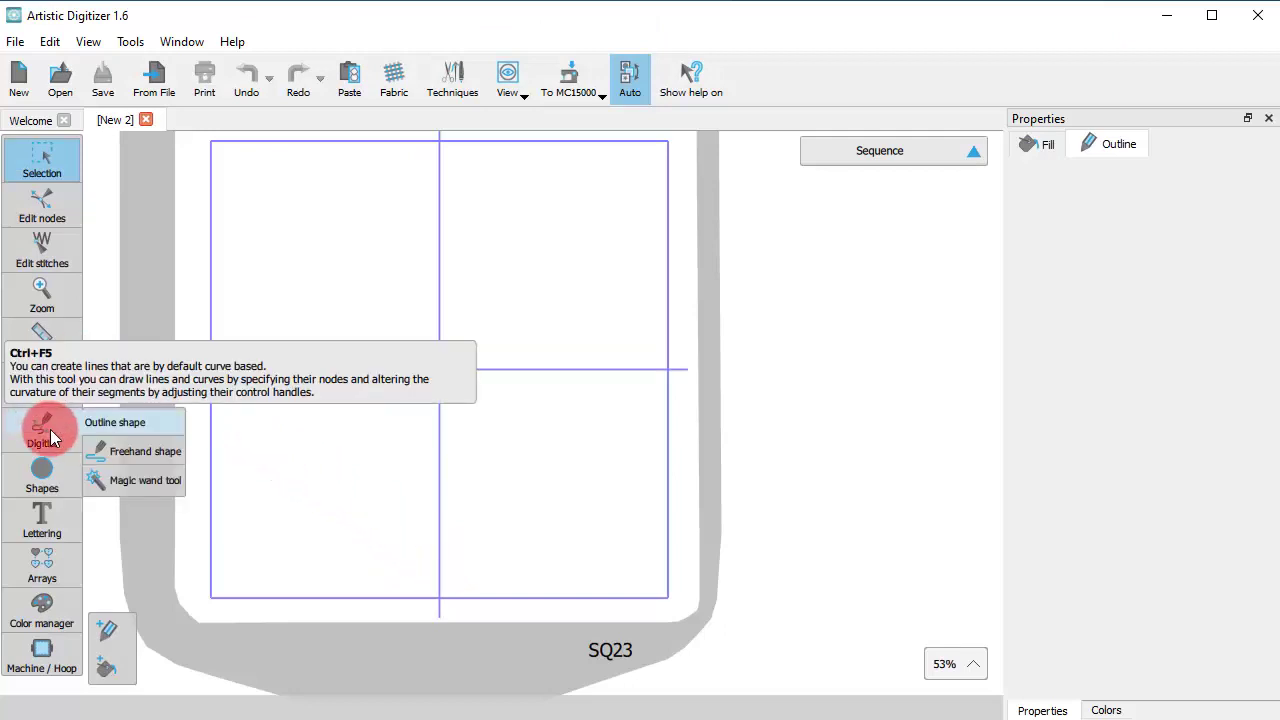
- Draw a bell-shaped open Outline shape curve with a tall rounded peak in the upper-left quarter
left_click(121, 424)
left_click(244, 334)
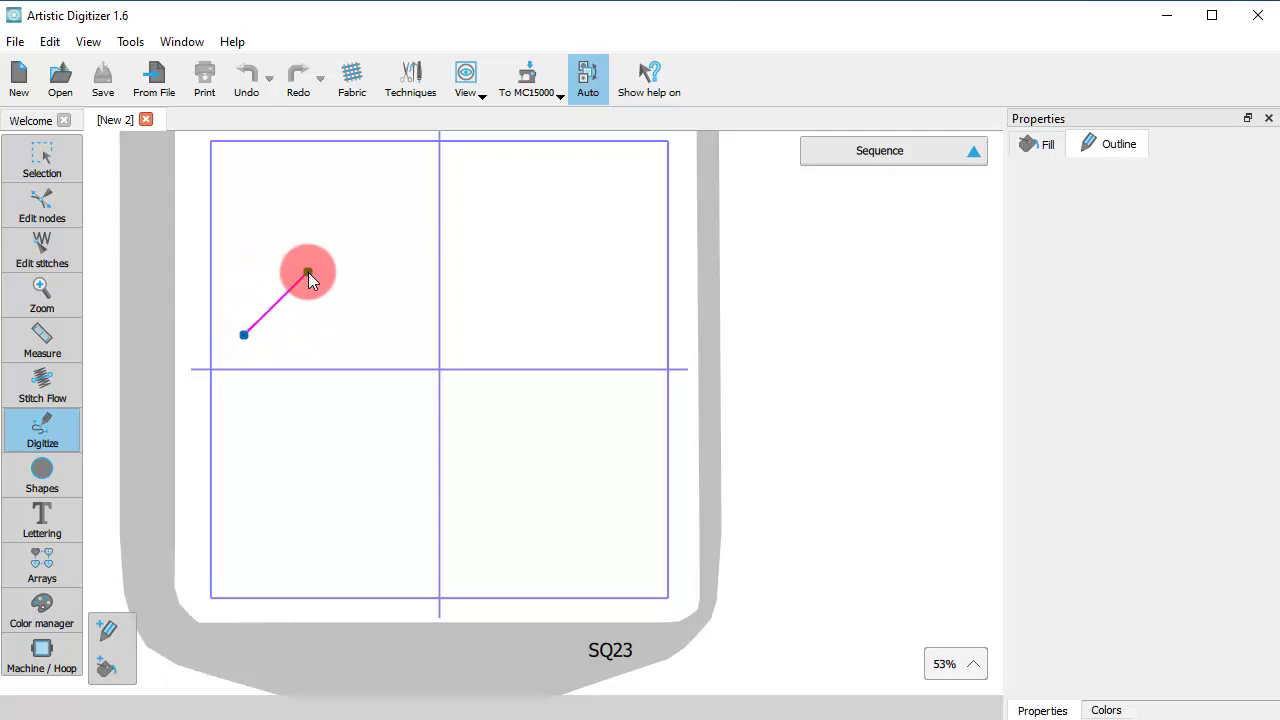
left_click(308, 272)
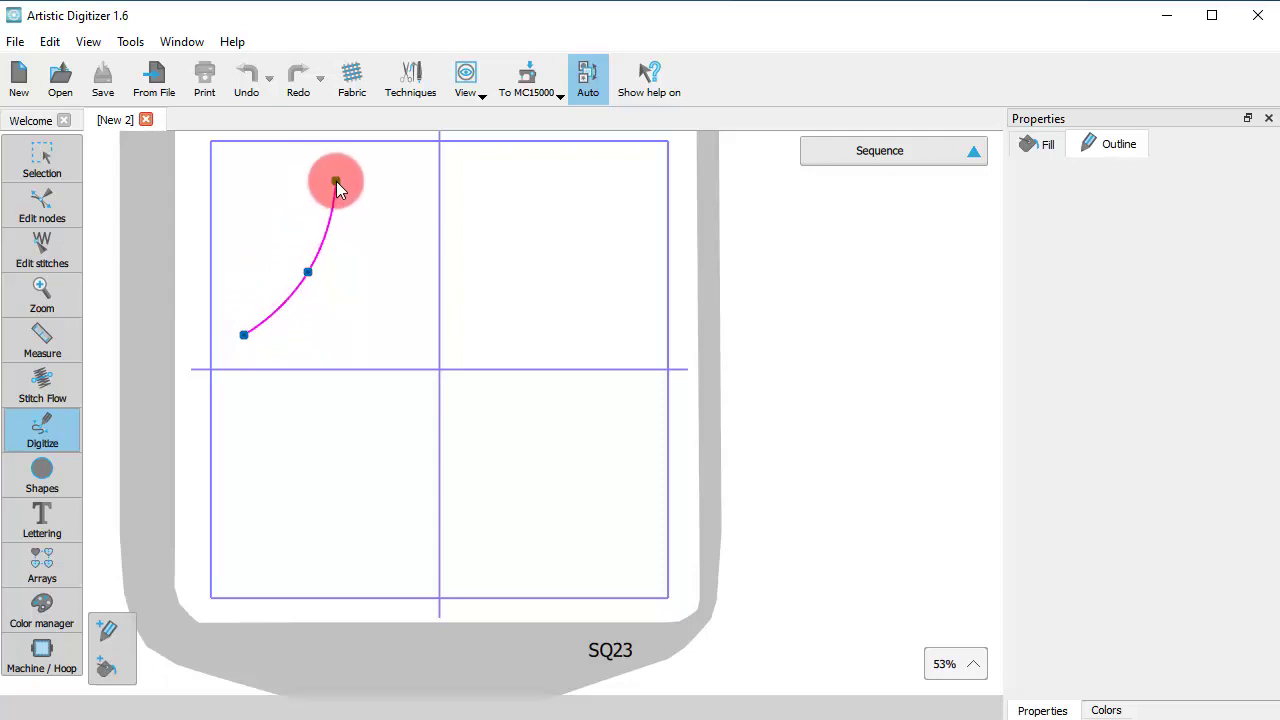
left_click(336, 181)
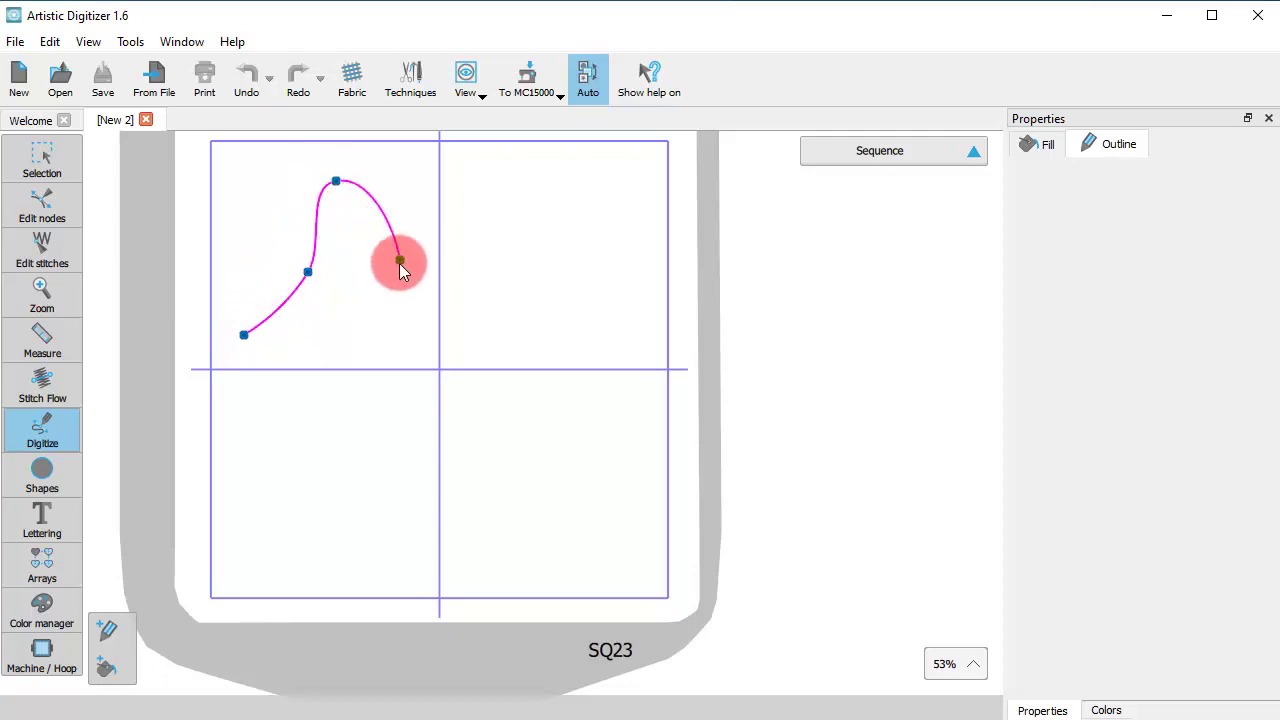
left_click(374, 276)
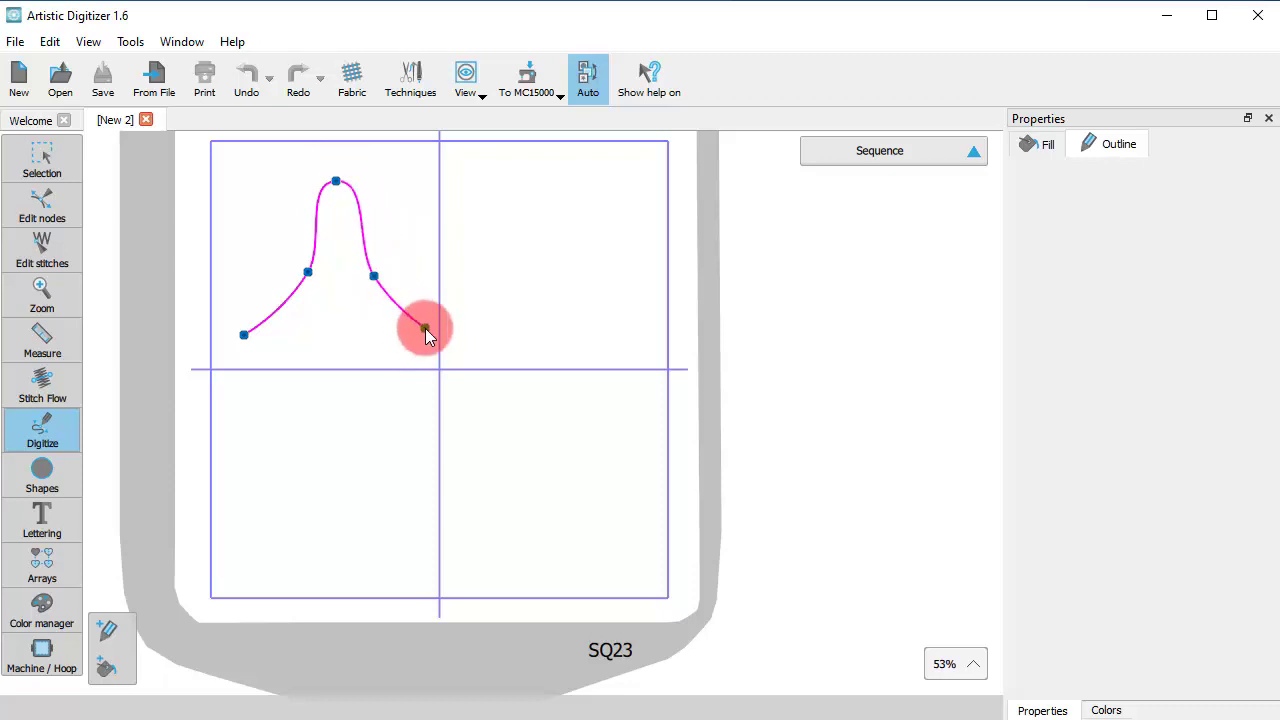
left_click_drag(428, 323, 430, 323)
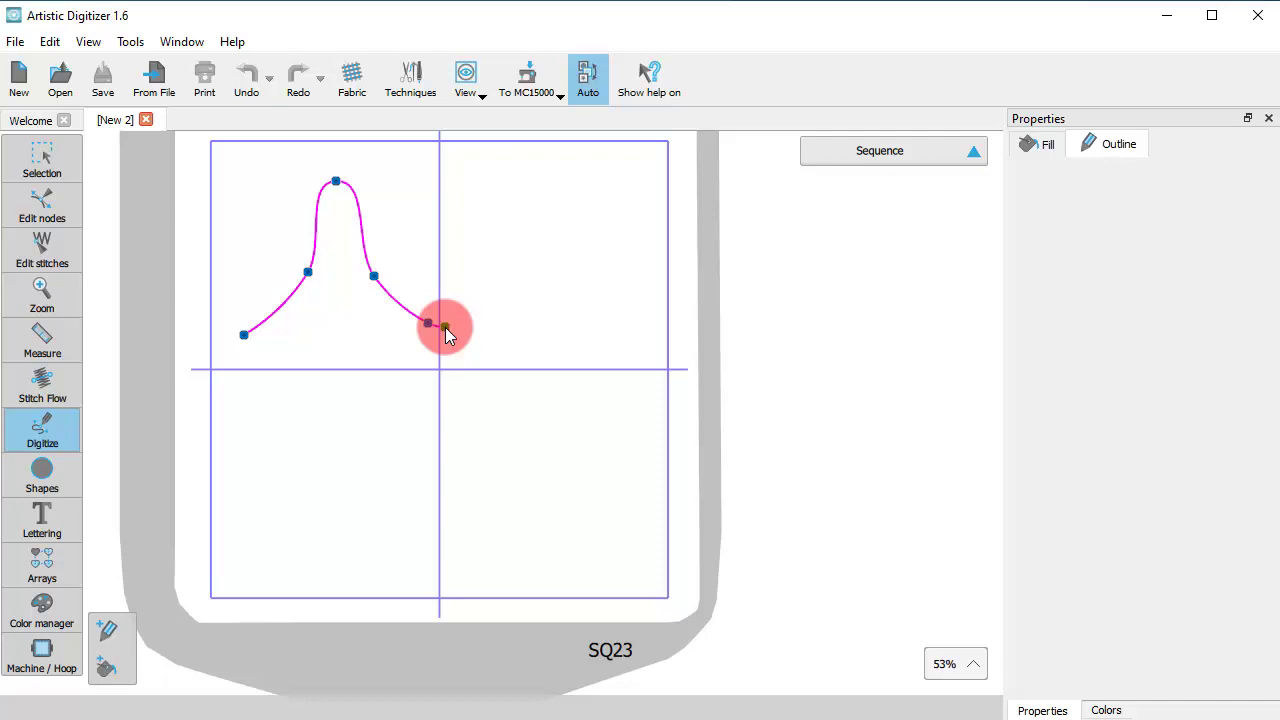
key("Return")
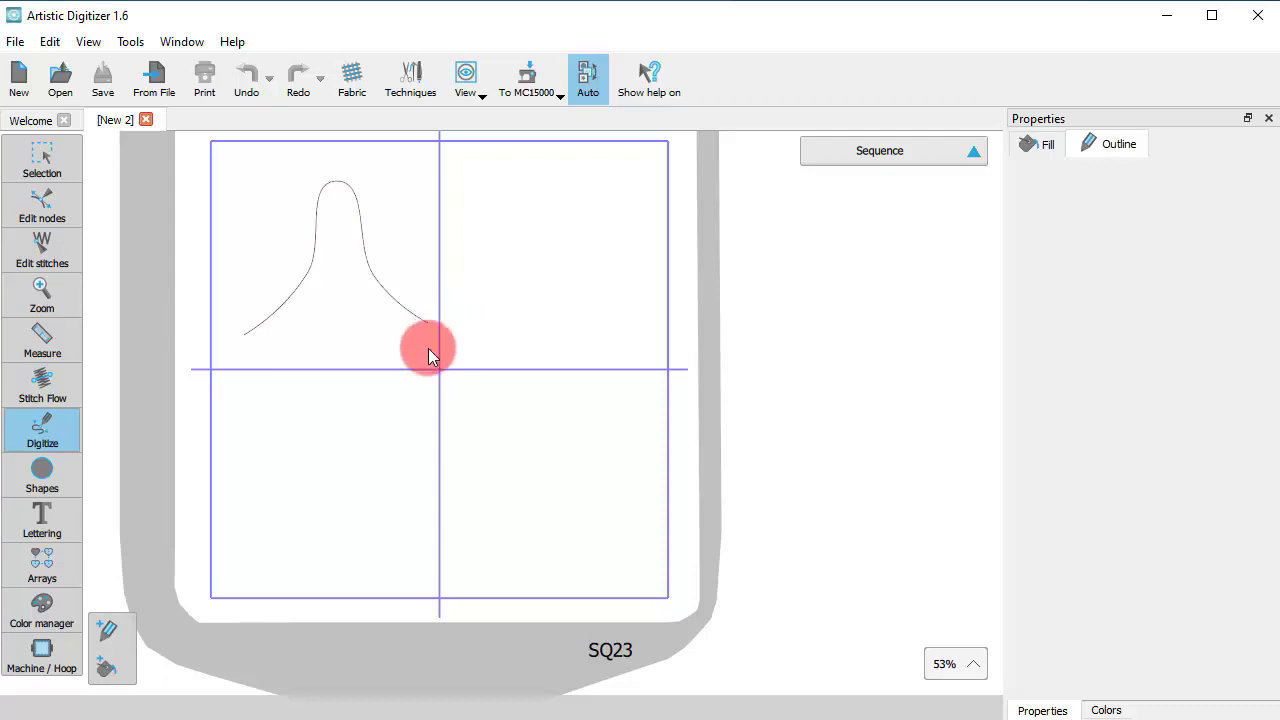
- Draw a hanging lower lobe from the first curve's end back to the start, completing the 93.0 × 165.2 mm outline
left_click(428, 350)
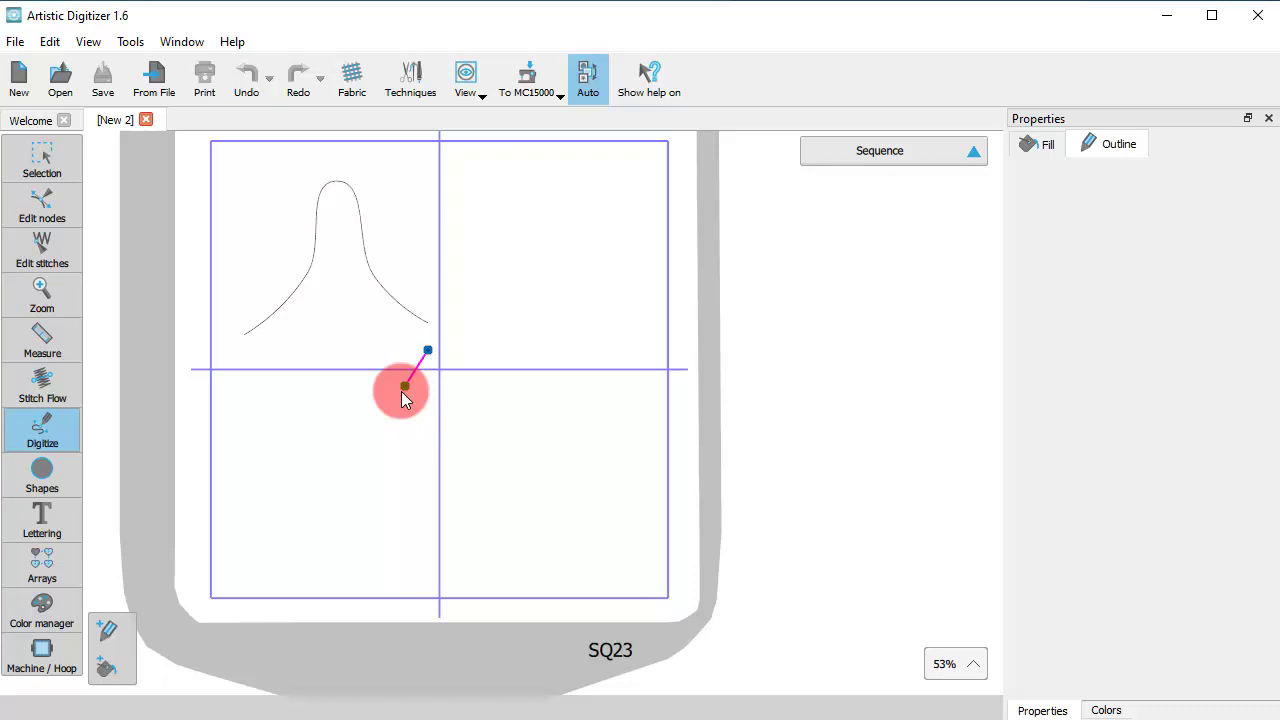
left_click(377, 405)
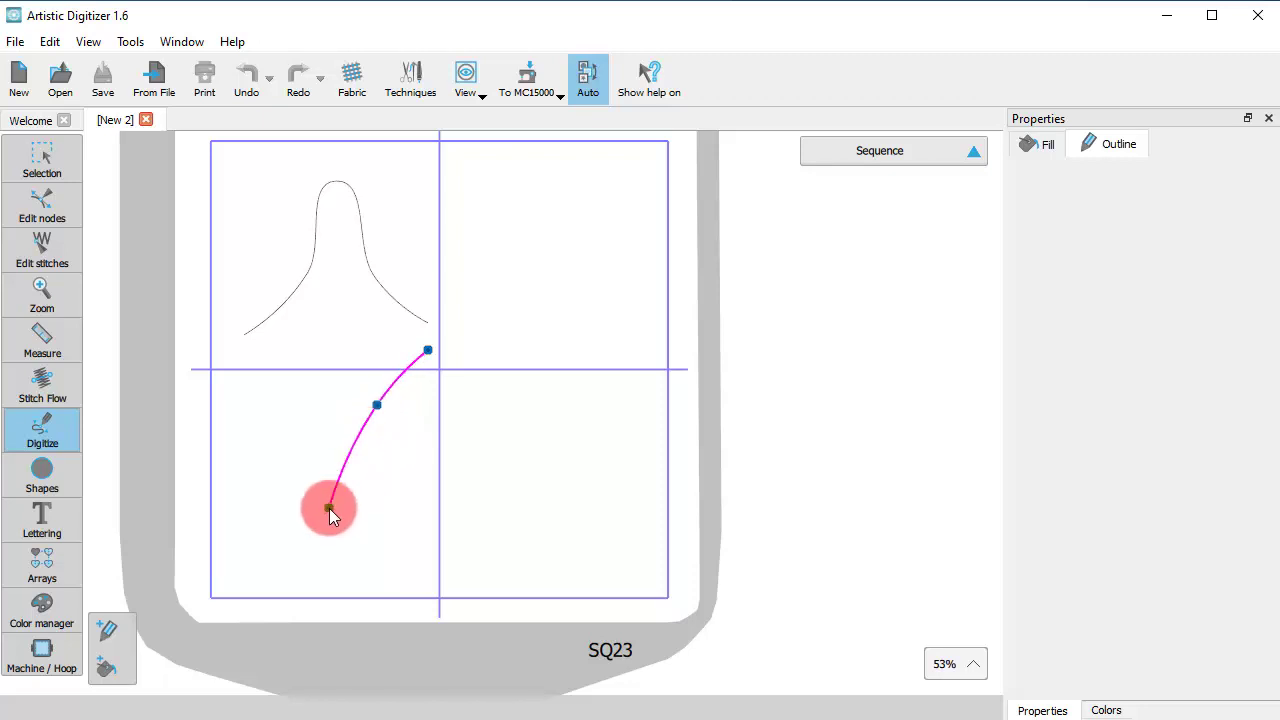
left_click(373, 508)
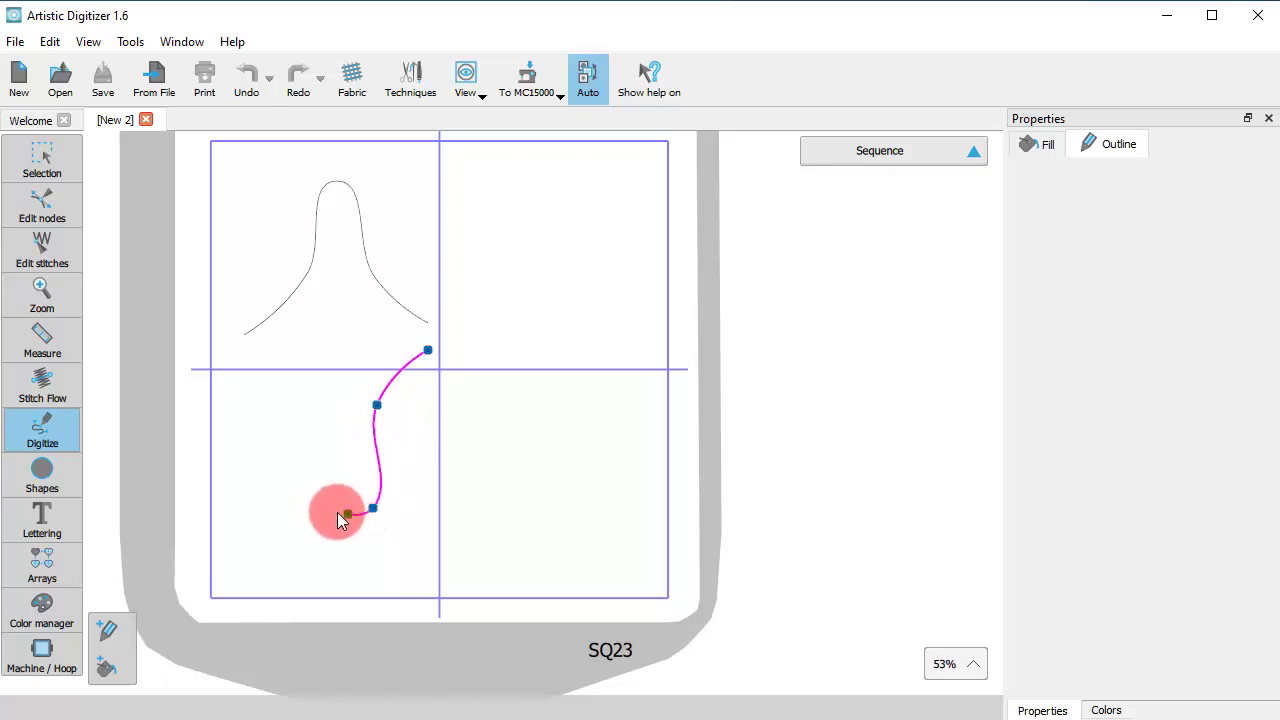
left_click(326, 404)
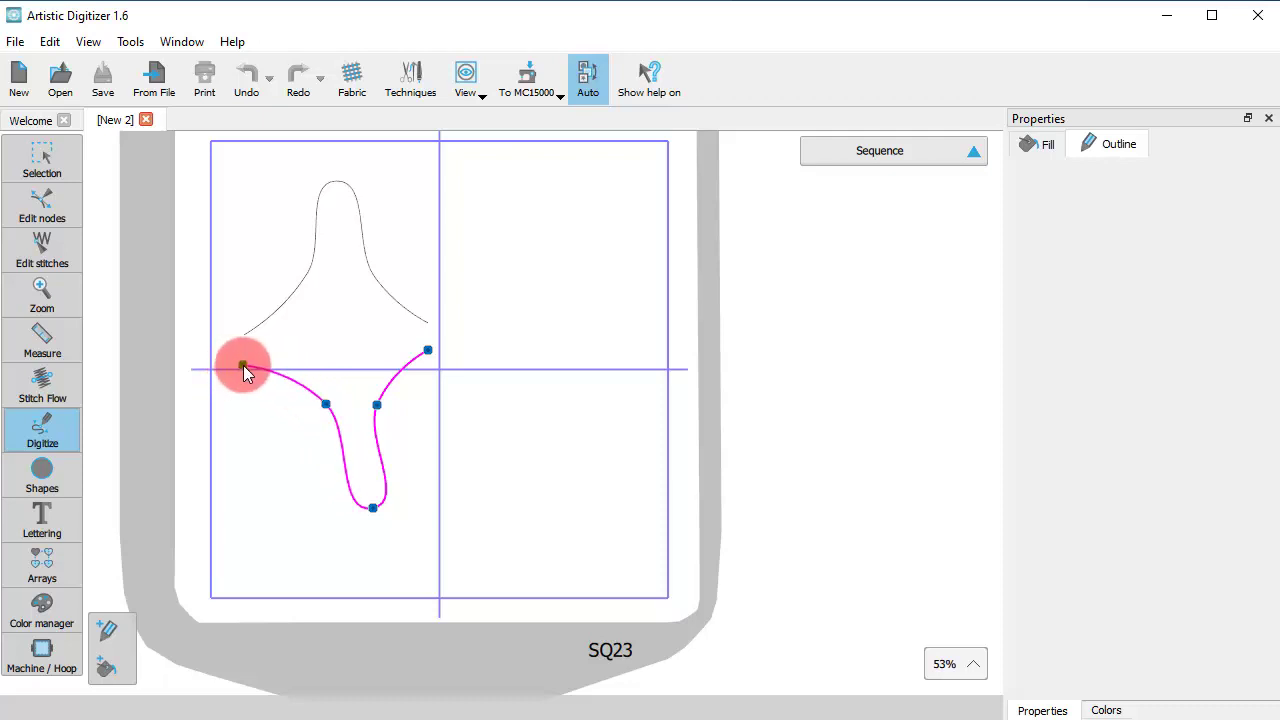
left_click(243, 366)
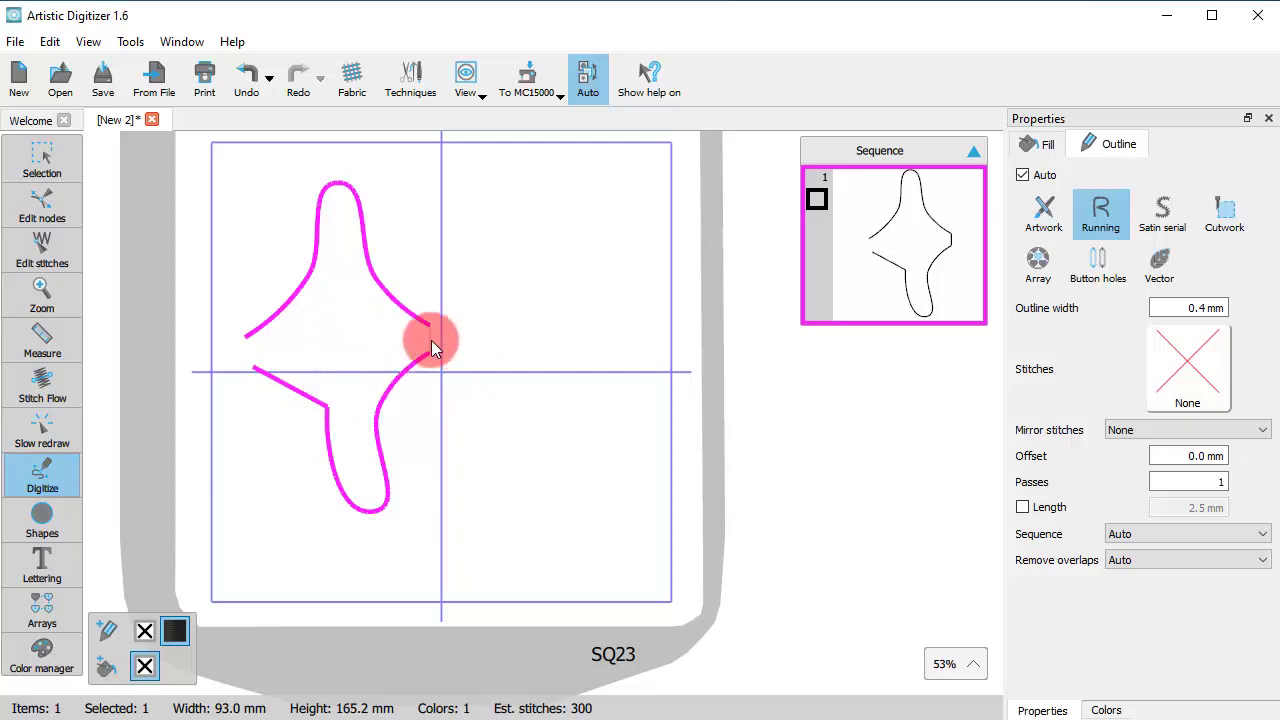
scroll(428, 314, "up", 3)
scroll(443, 349, "up", 2)
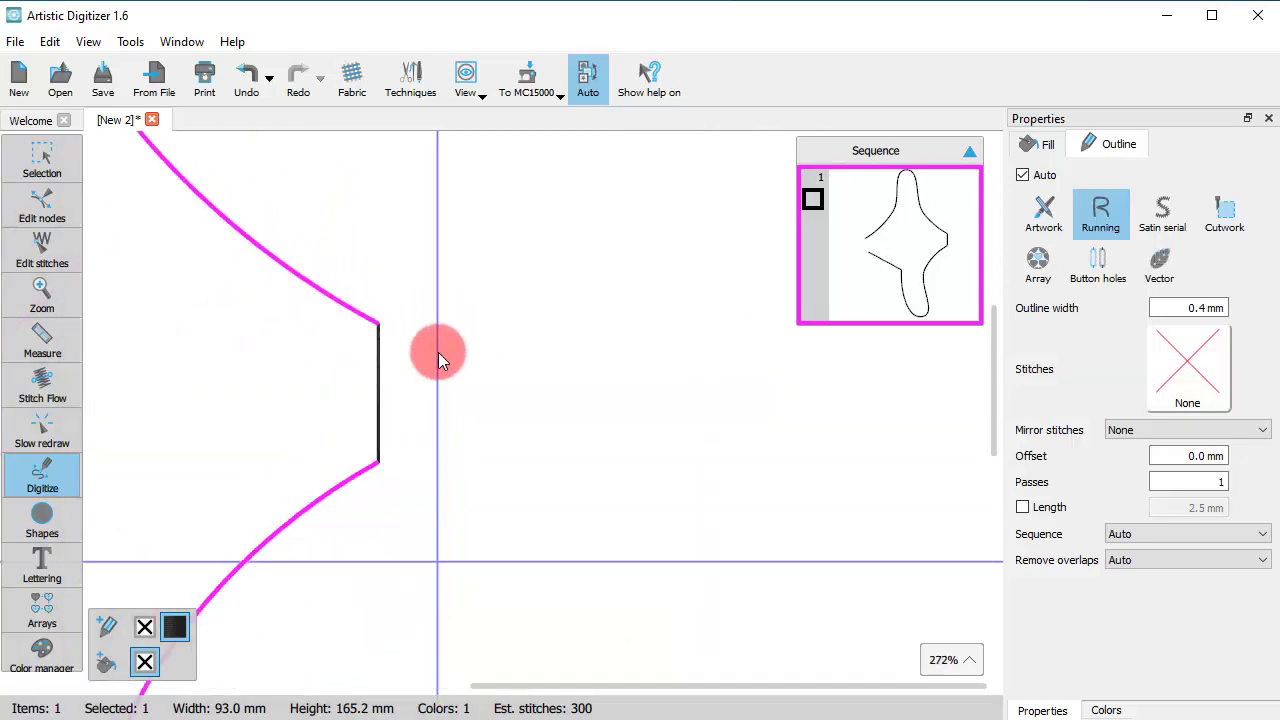
scroll(438, 352, "down", 2)
scroll(353, 356, "down", 1)
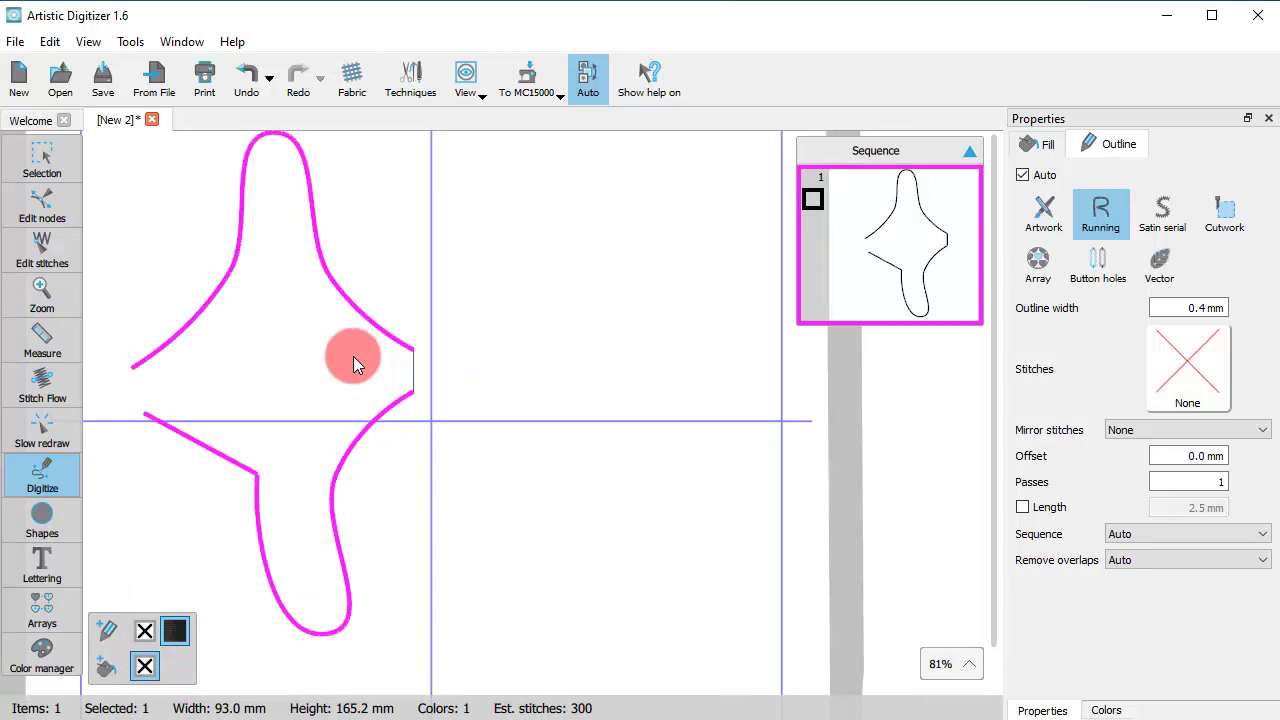
scroll(470, 401, "down", 1)
scroll(470, 401, "down", 1)
scroll(424, 426, "down", 1)
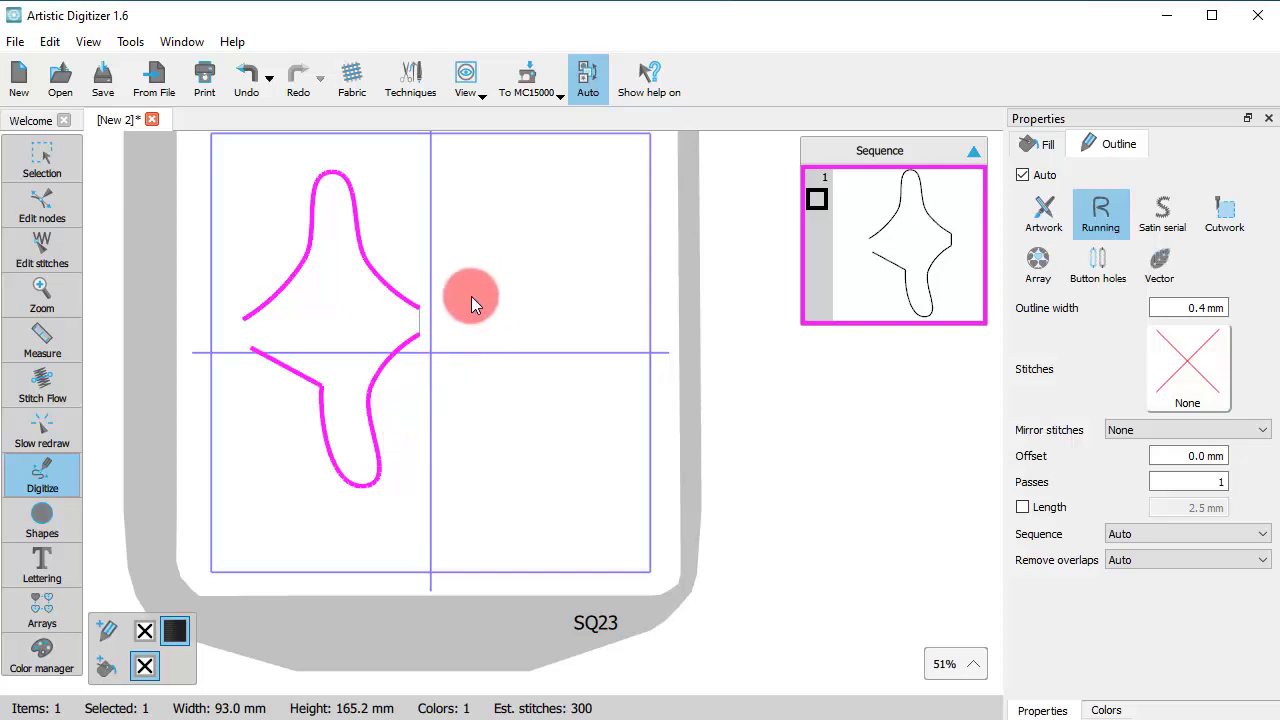
- Draw and finish an outer arch in the hoop's upper-right quarter
left_click(447, 228)
left_click(538, 191)
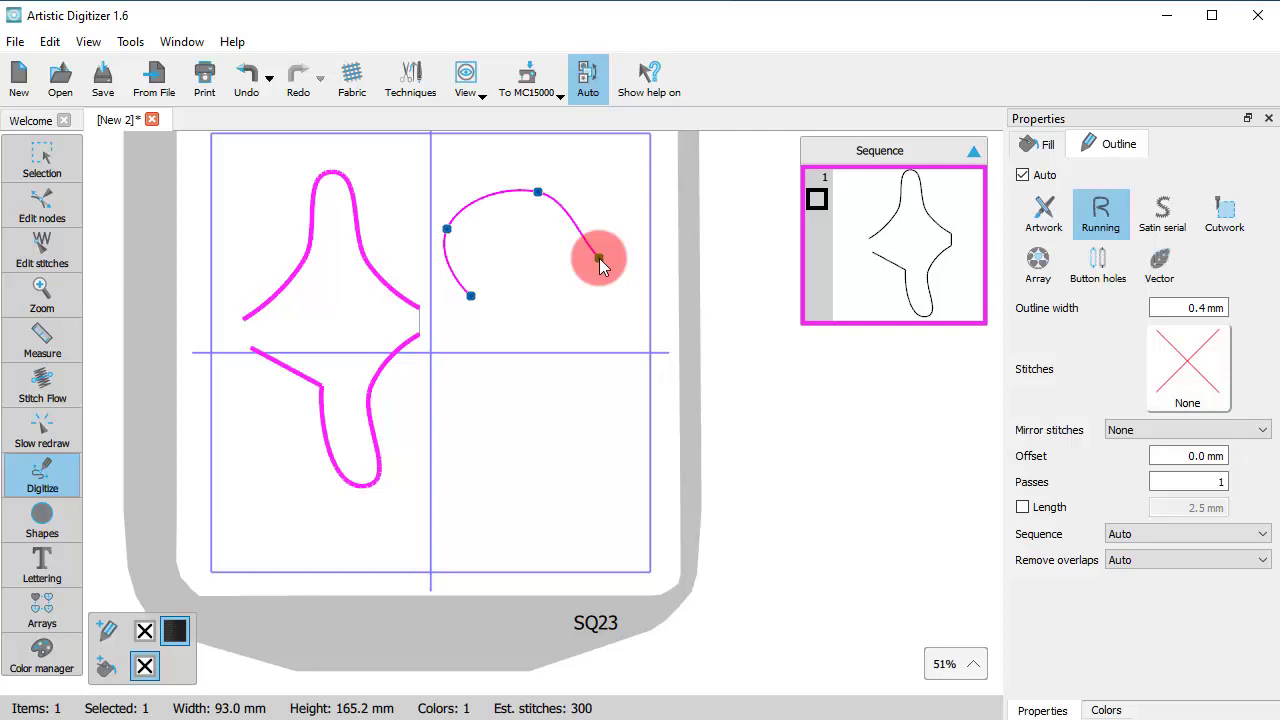
key("Return")
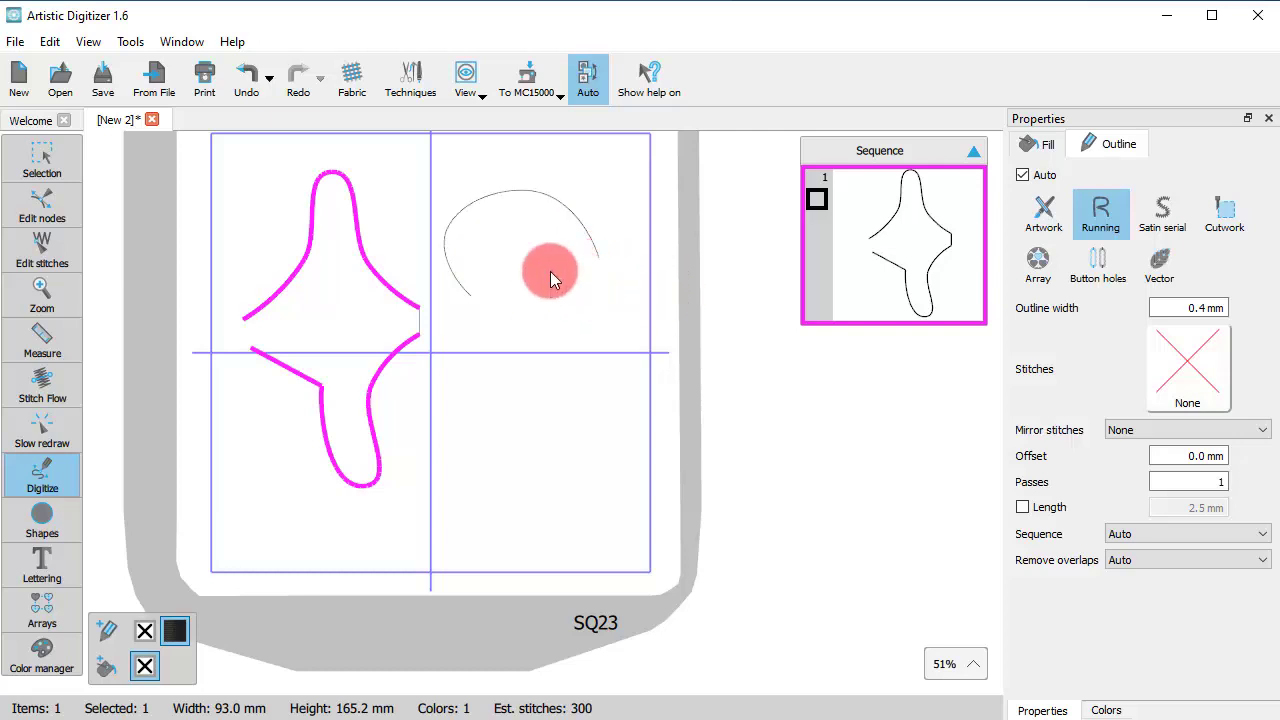
- Add an inner arch joined to the outer one, forming an 81.6 × 55.8 mm object
left_click(567, 256)
left_click(497, 207)
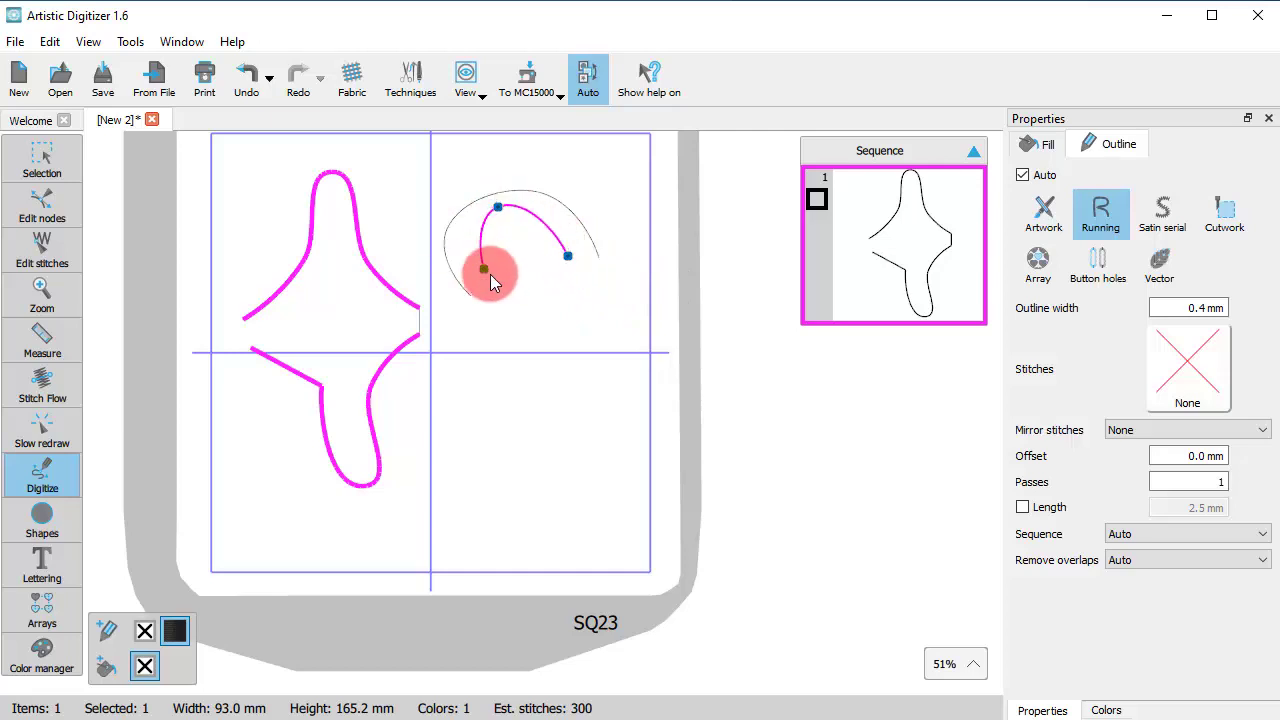
left_click(491, 272)
key("Return")
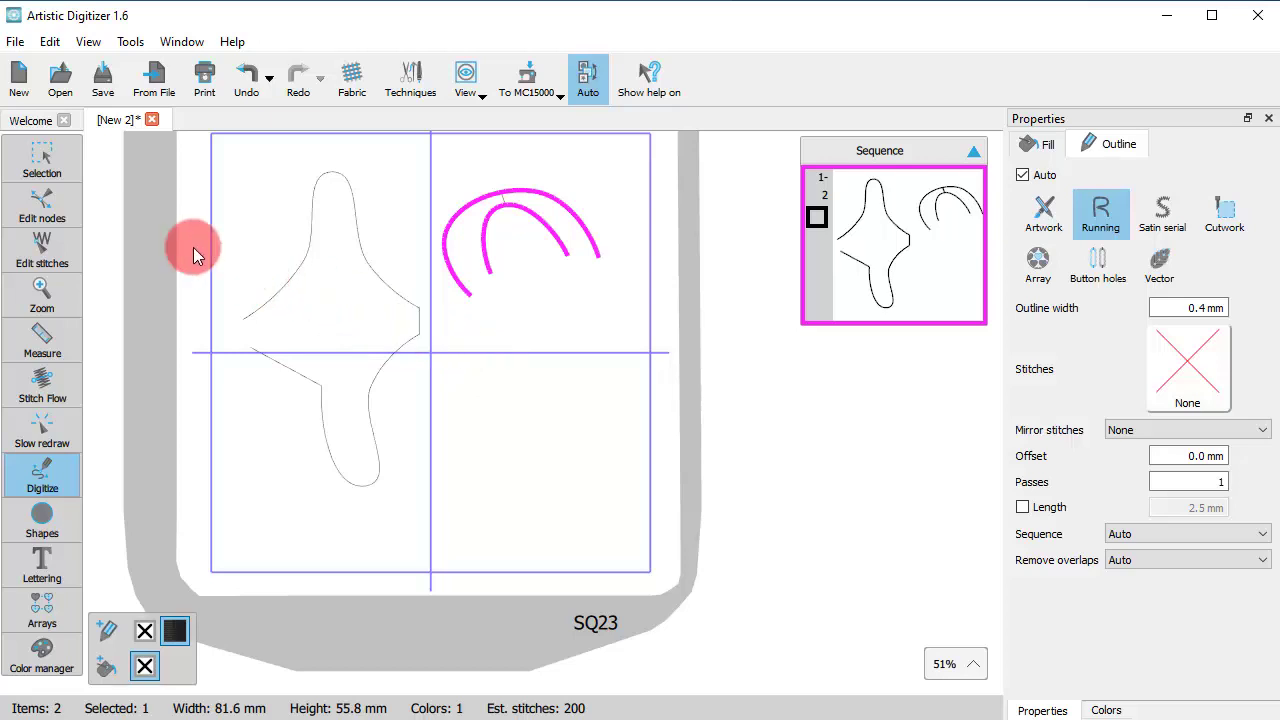
left_click(22, 168)
left_click(474, 369)
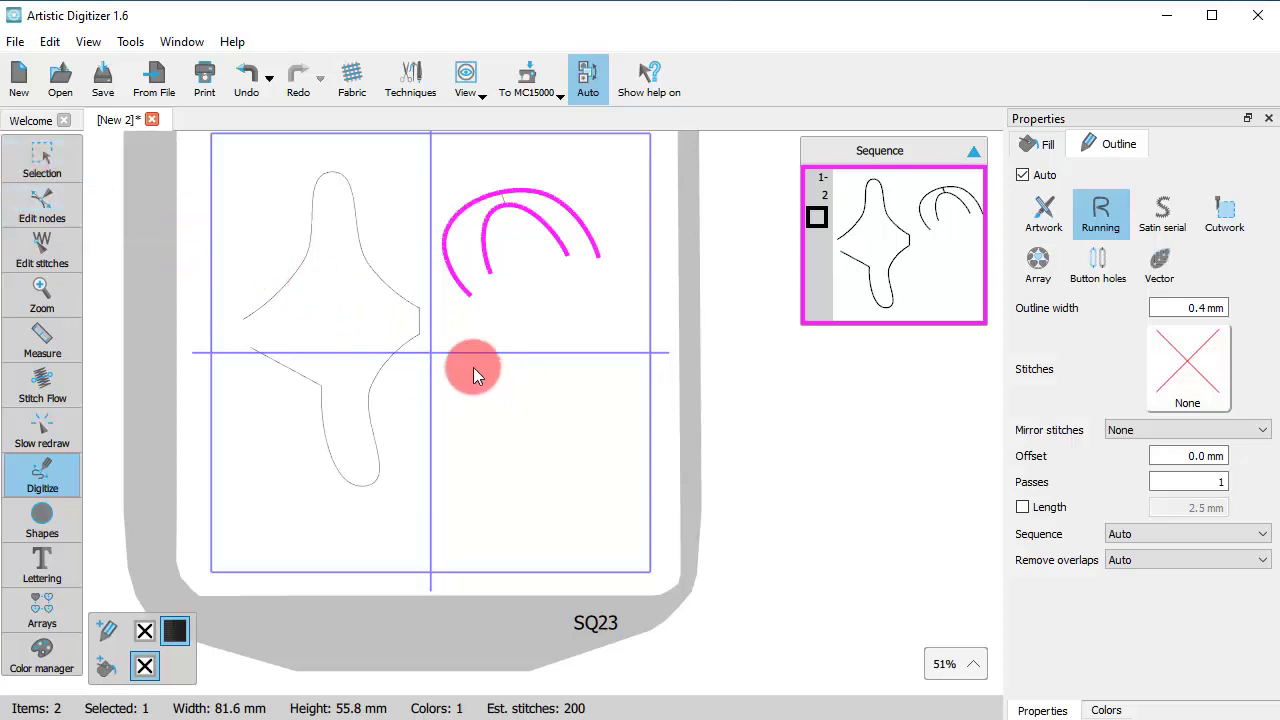
- Select and clear the existing objects from the hoop
left_click(497, 322)
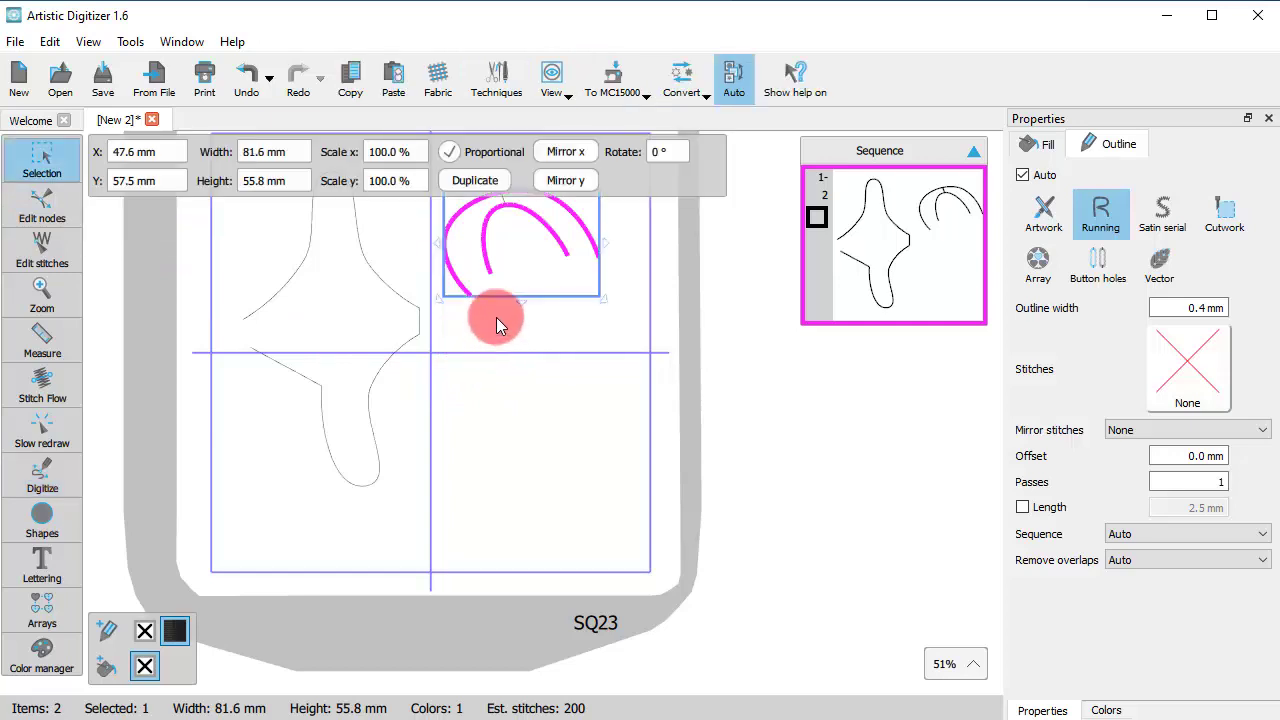
key("Escape")
left_click(490, 235)
scroll(496, 260, "up", 1)
right_click(496, 328)
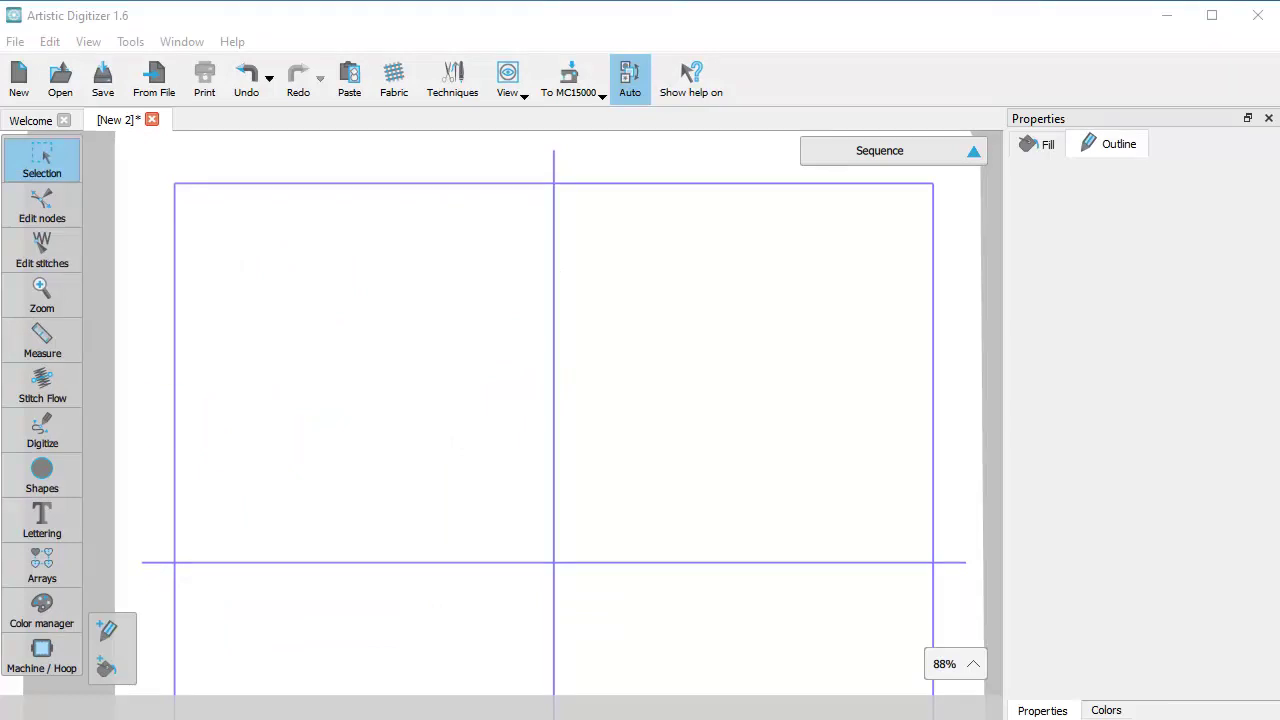
- Draw a closed rounded loop in the upper-left quarter and start a new line to its right
left_click(42, 435)
left_click(146, 422)
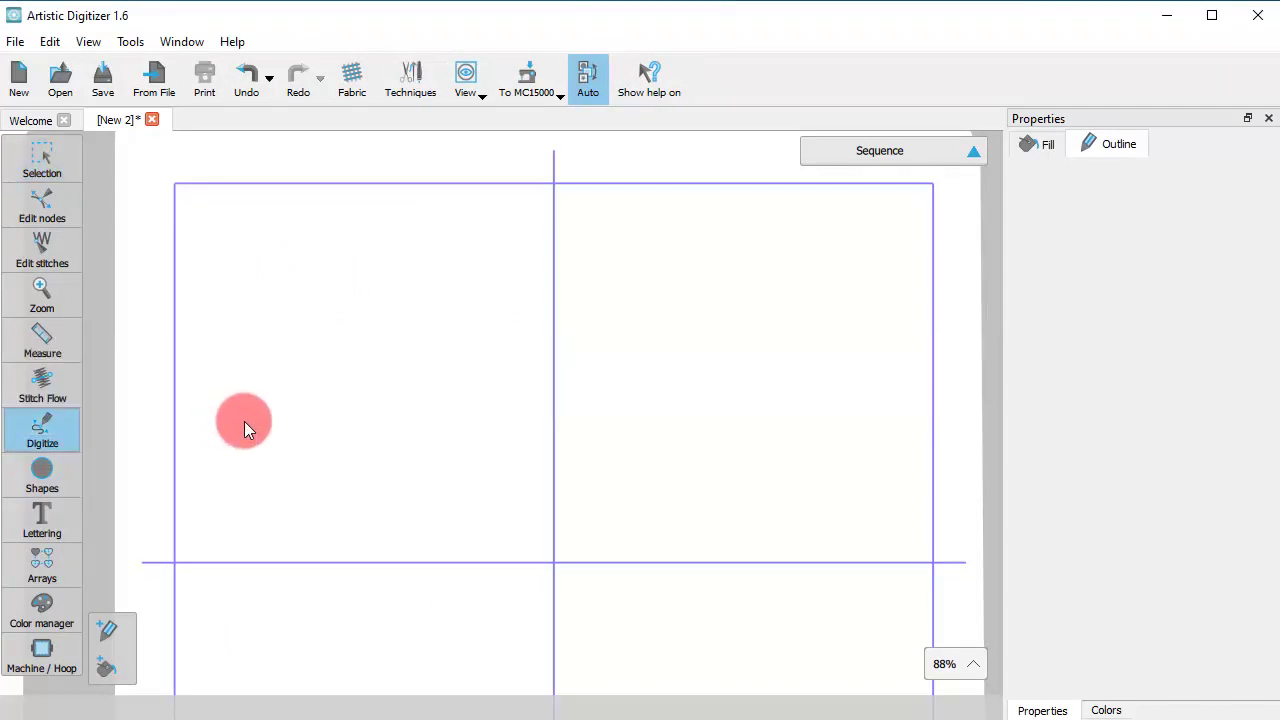
left_click(202, 344)
left_click(323, 275)
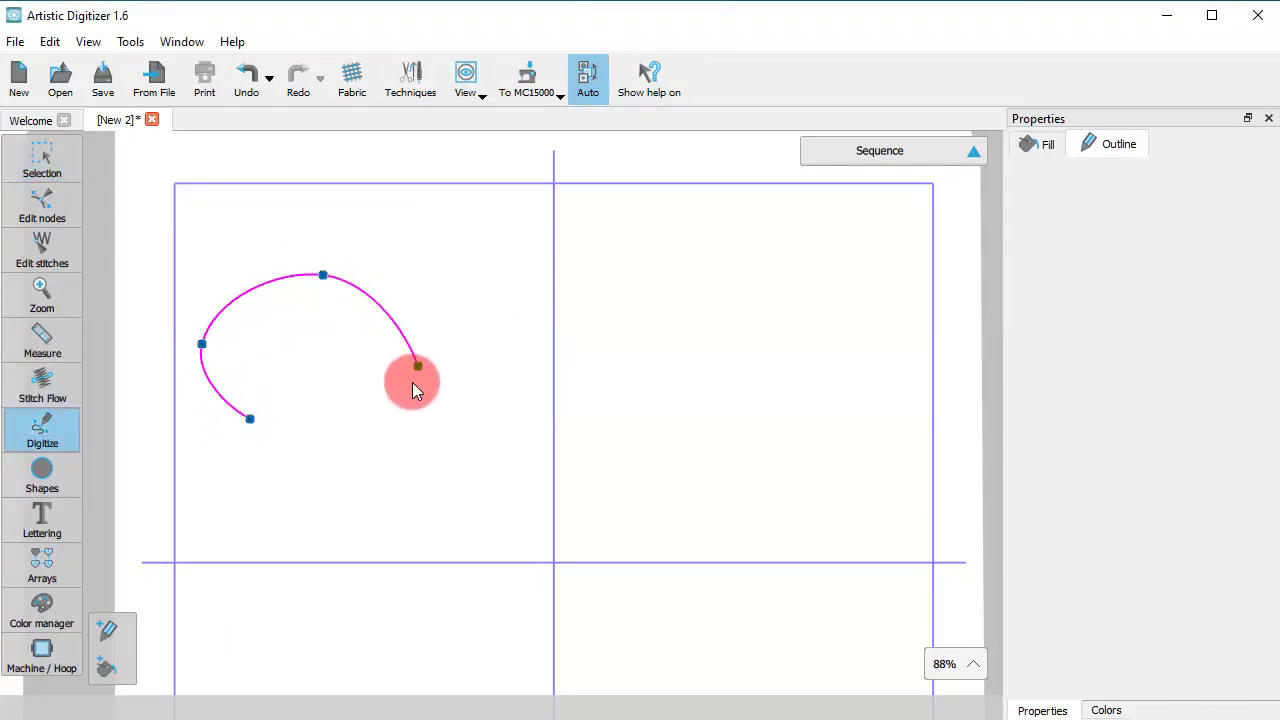
left_click(408, 400)
double_click(265, 431)
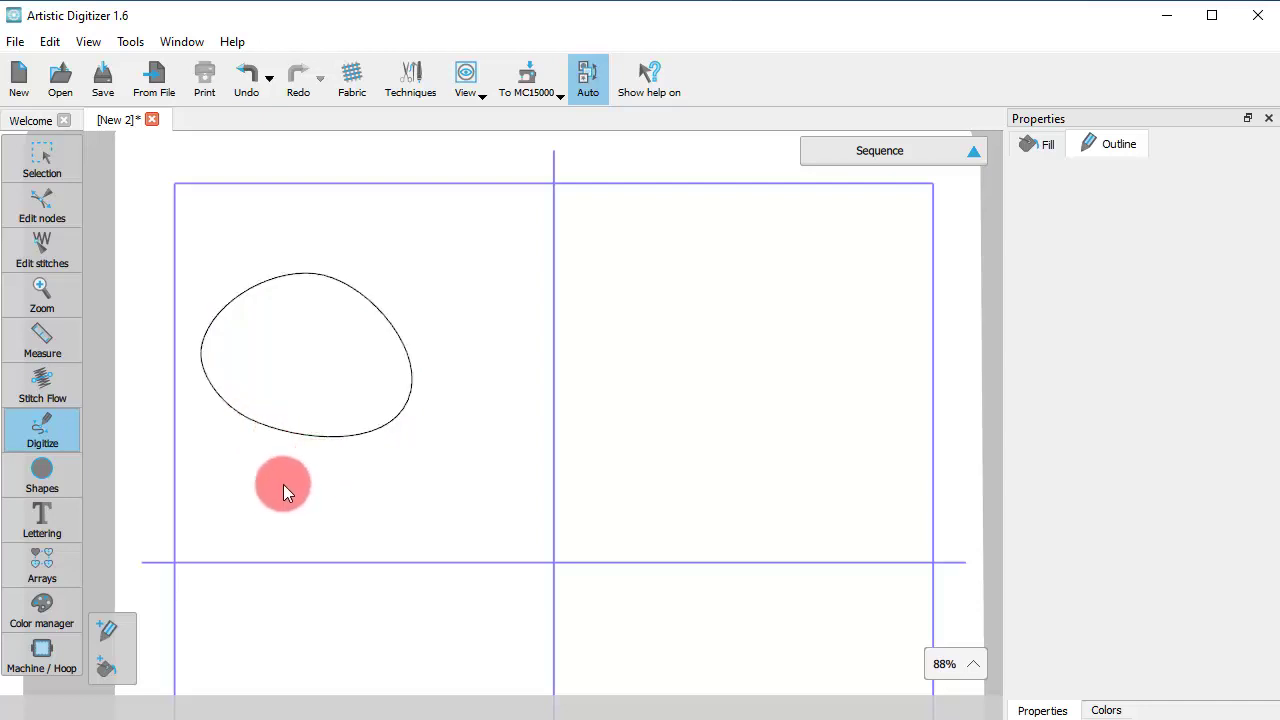
left_click(469, 417)
- Draw a wavy line mixing curve points and Shift-clicked zigzag corners right of the loop
left_click(459, 316)
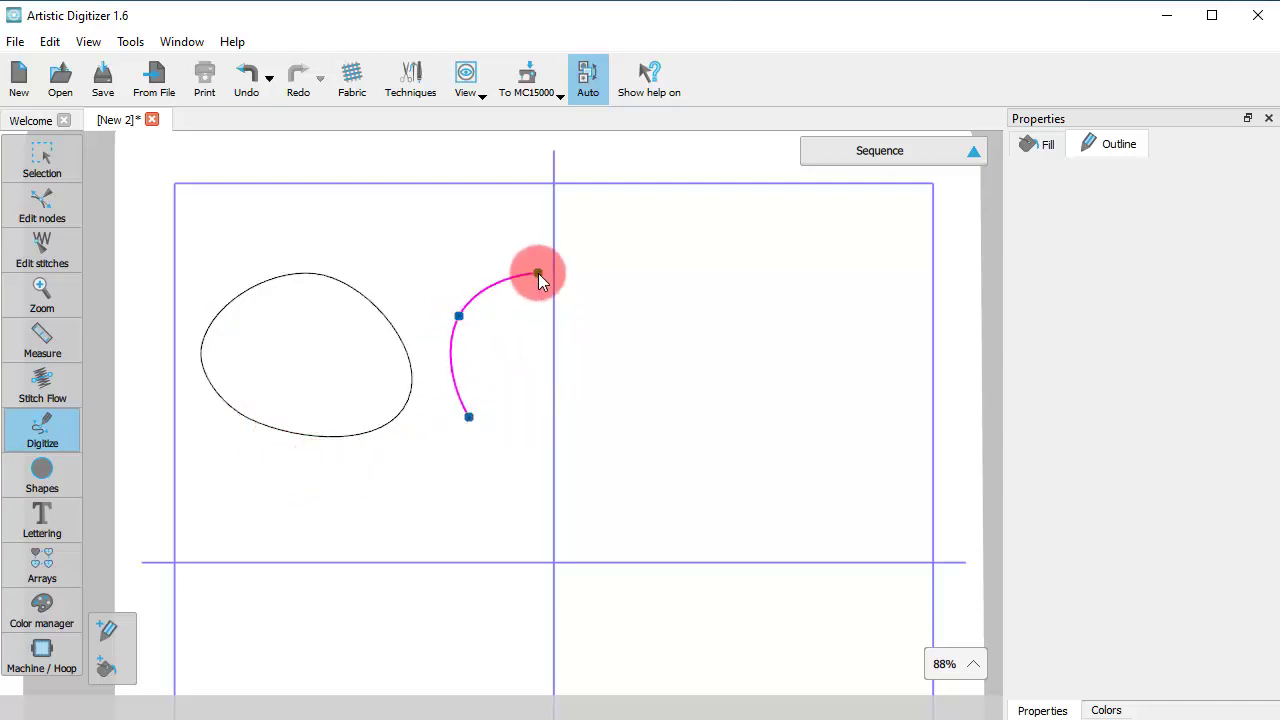
left_click(546, 331)
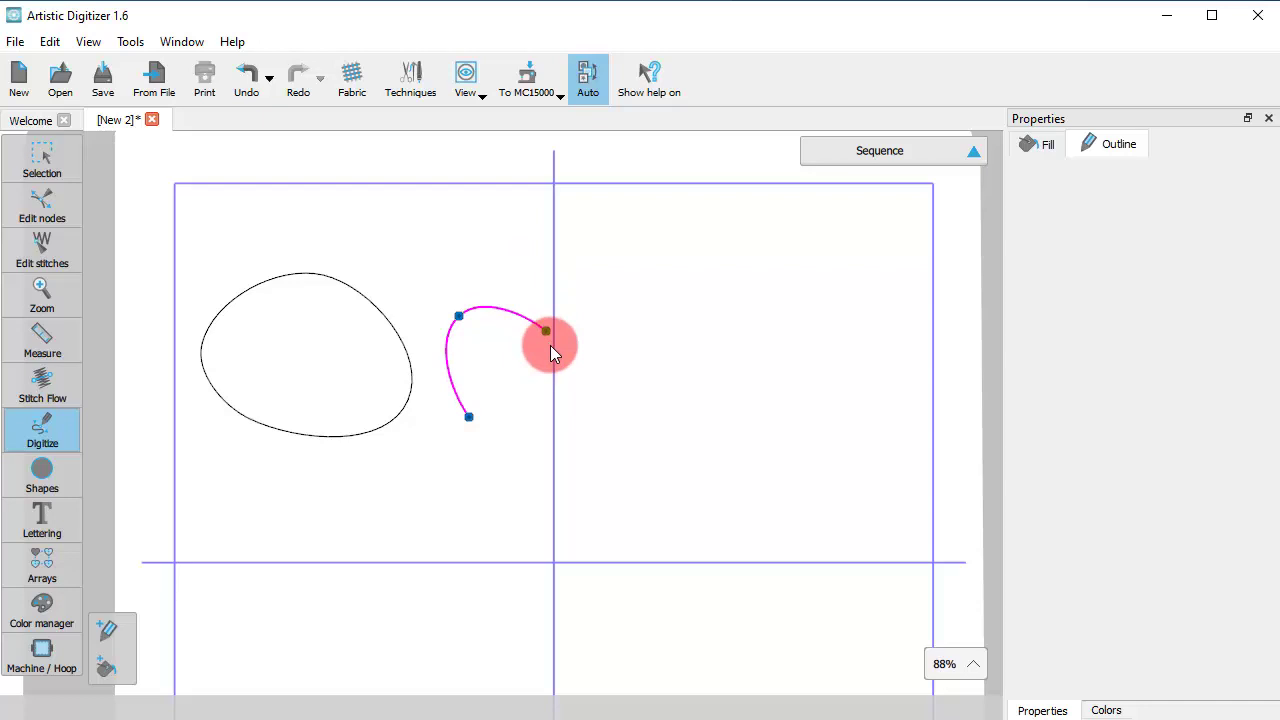
left_click_drag(550, 345, 543, 426)
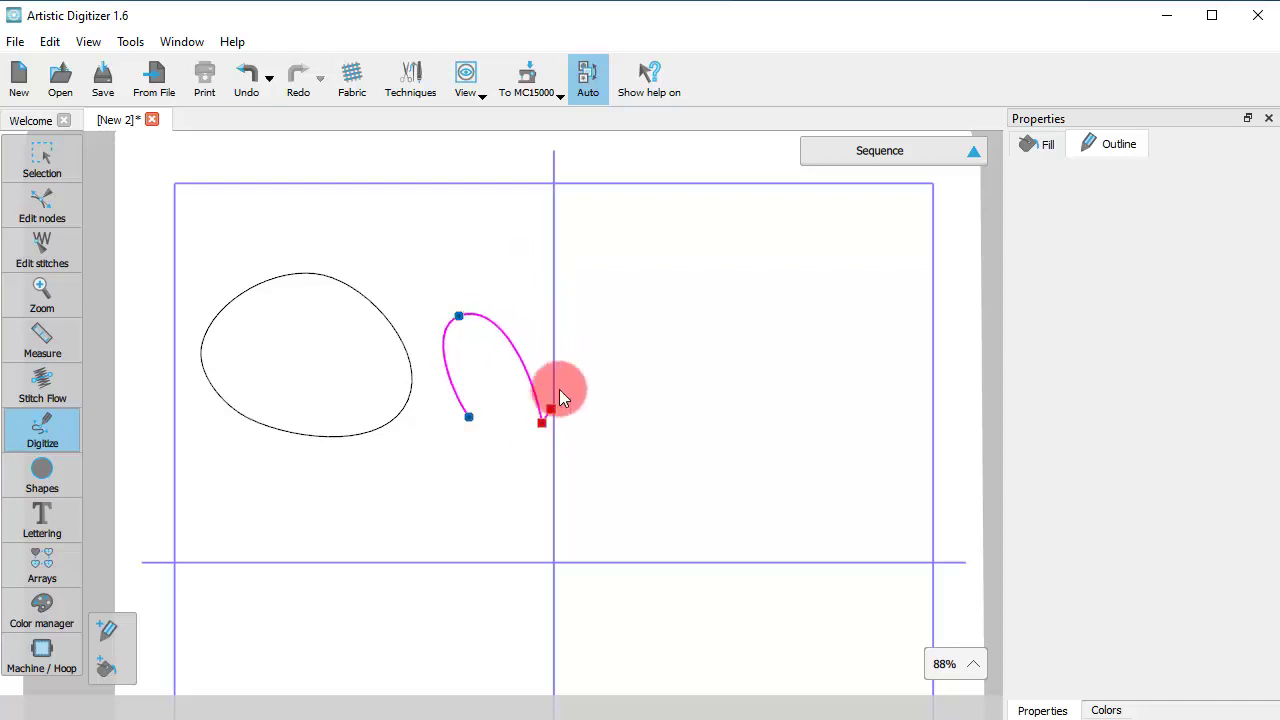
left_click(564, 303, "shift")
left_click(598, 427, "shift")
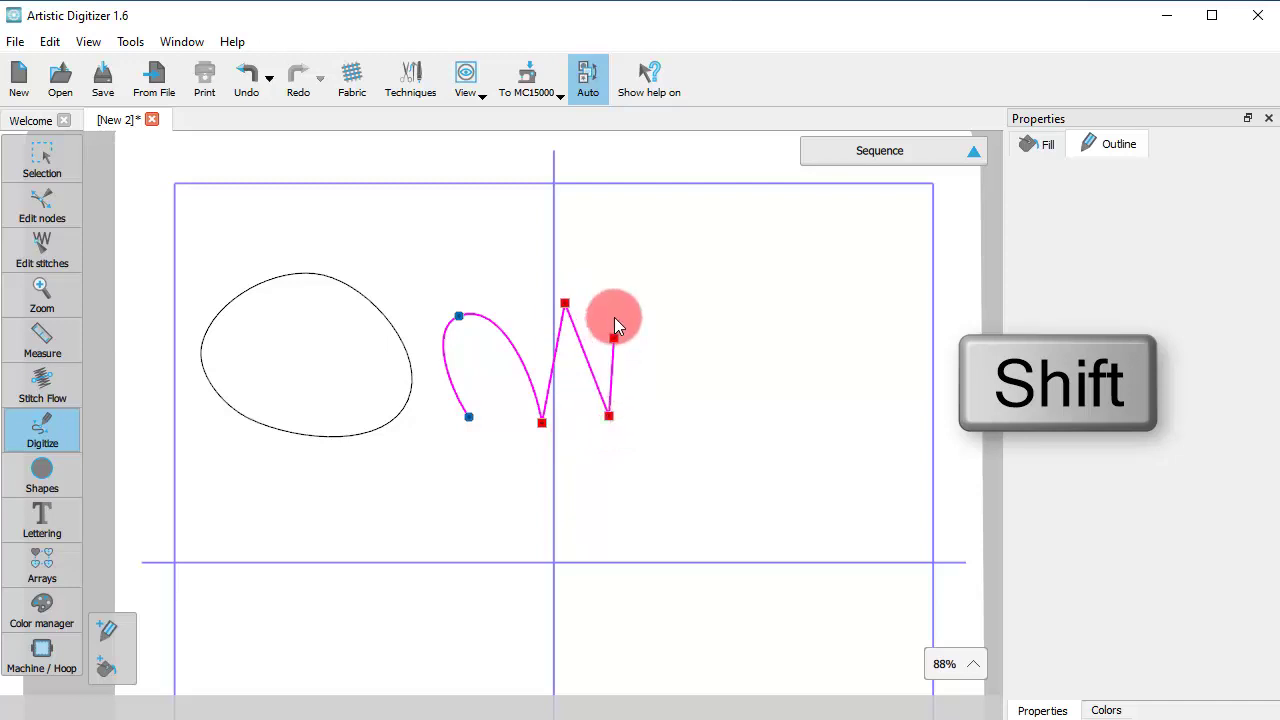
left_click(644, 300, "shift")
left_click(673, 419)
left_click(700, 433)
left_click(698, 303)
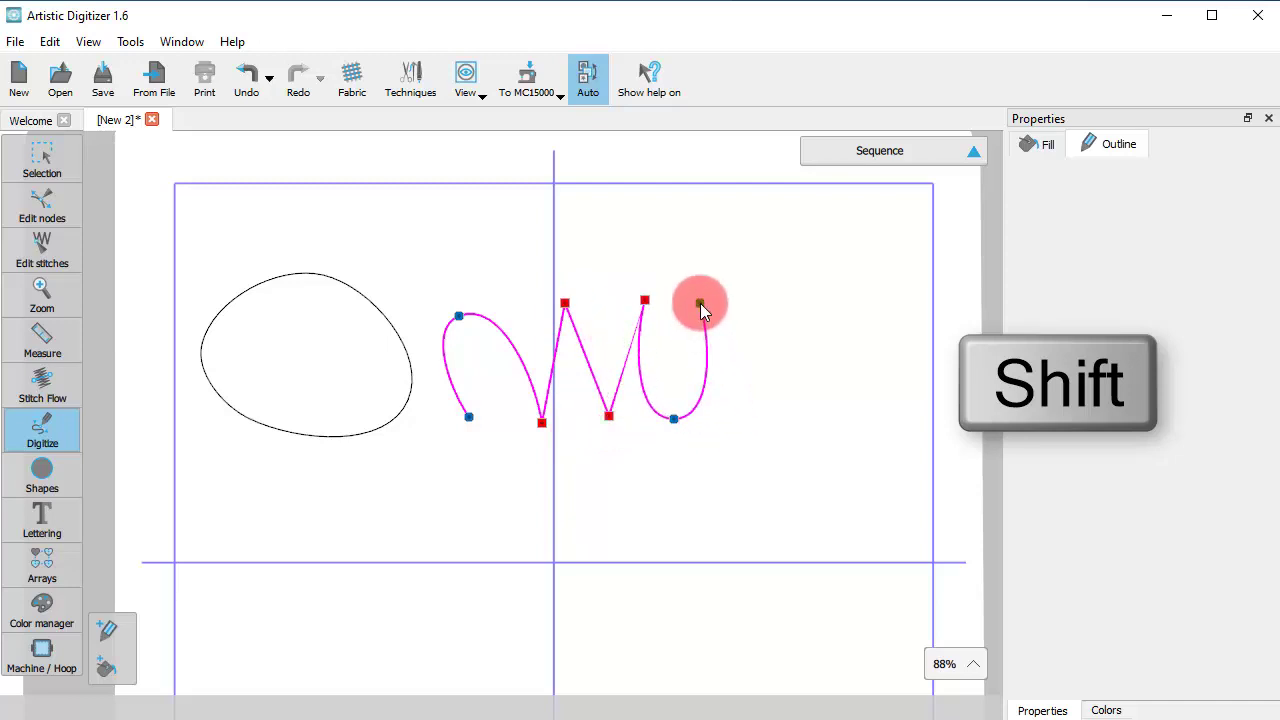
left_click(752, 426)
left_click(768, 296)
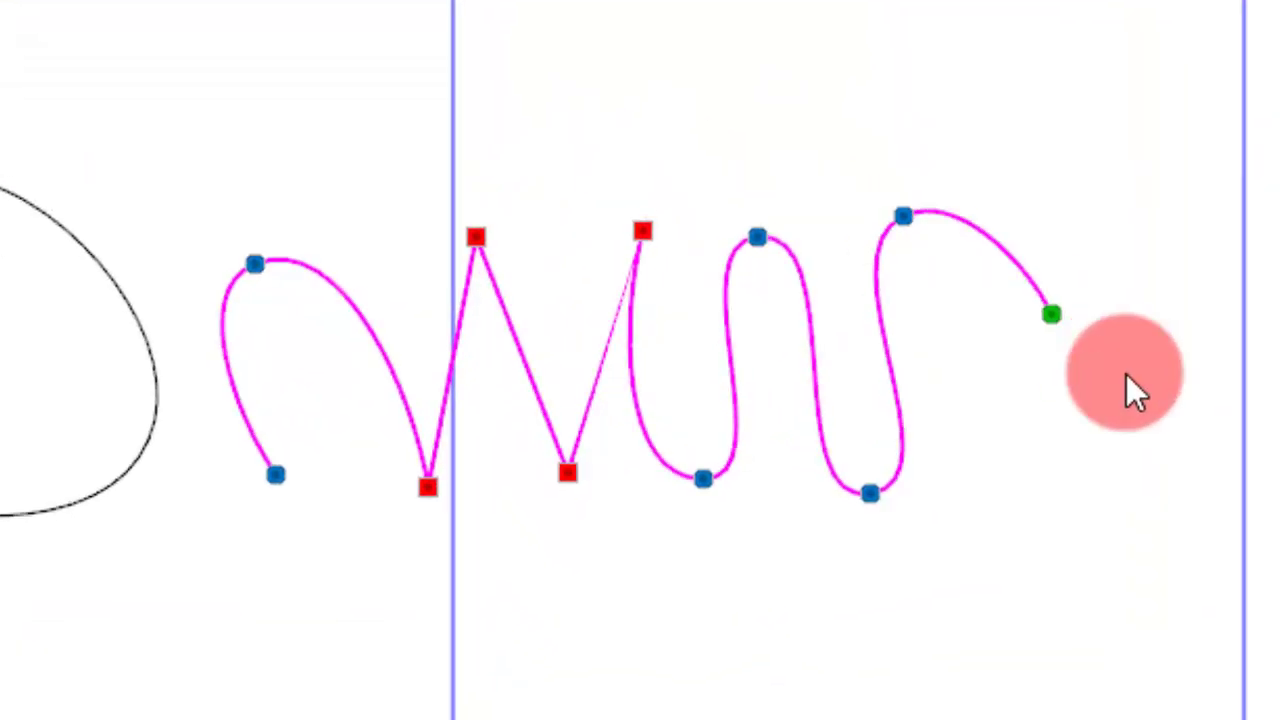
left_click(911, 368)
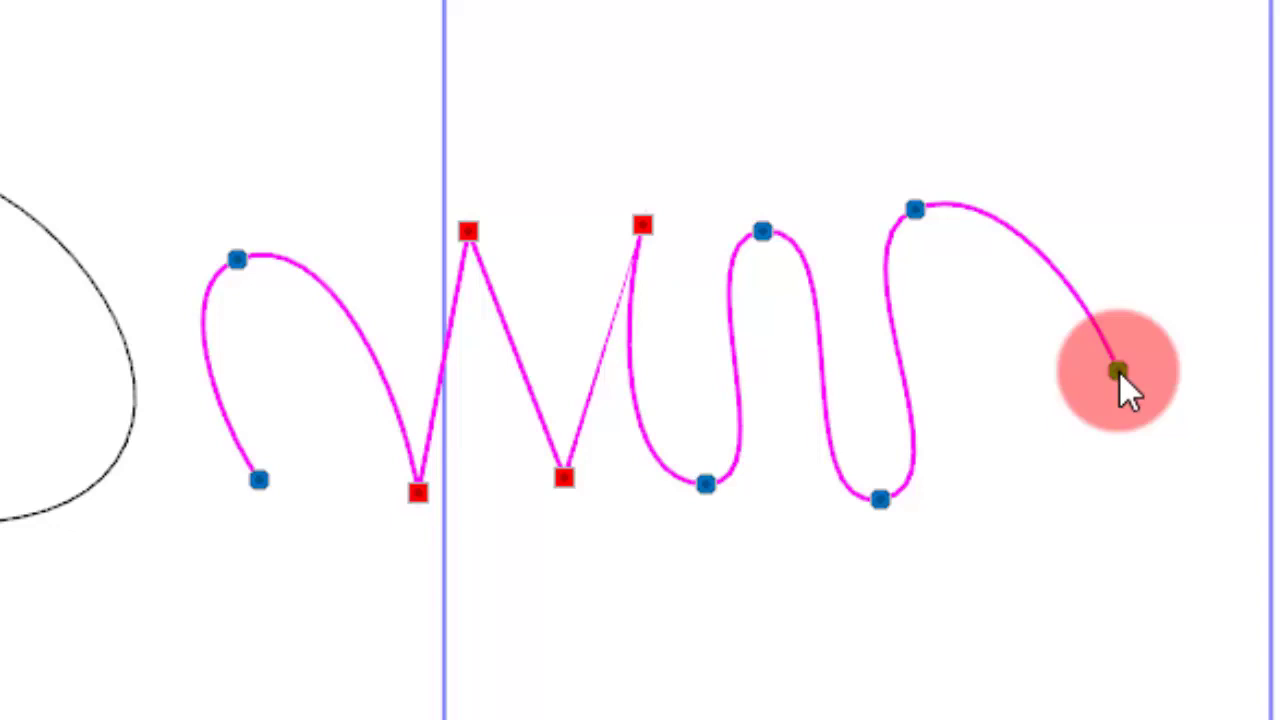
- Remove four points with Backspace, stepping the line back toward its start
key("BackSpace")
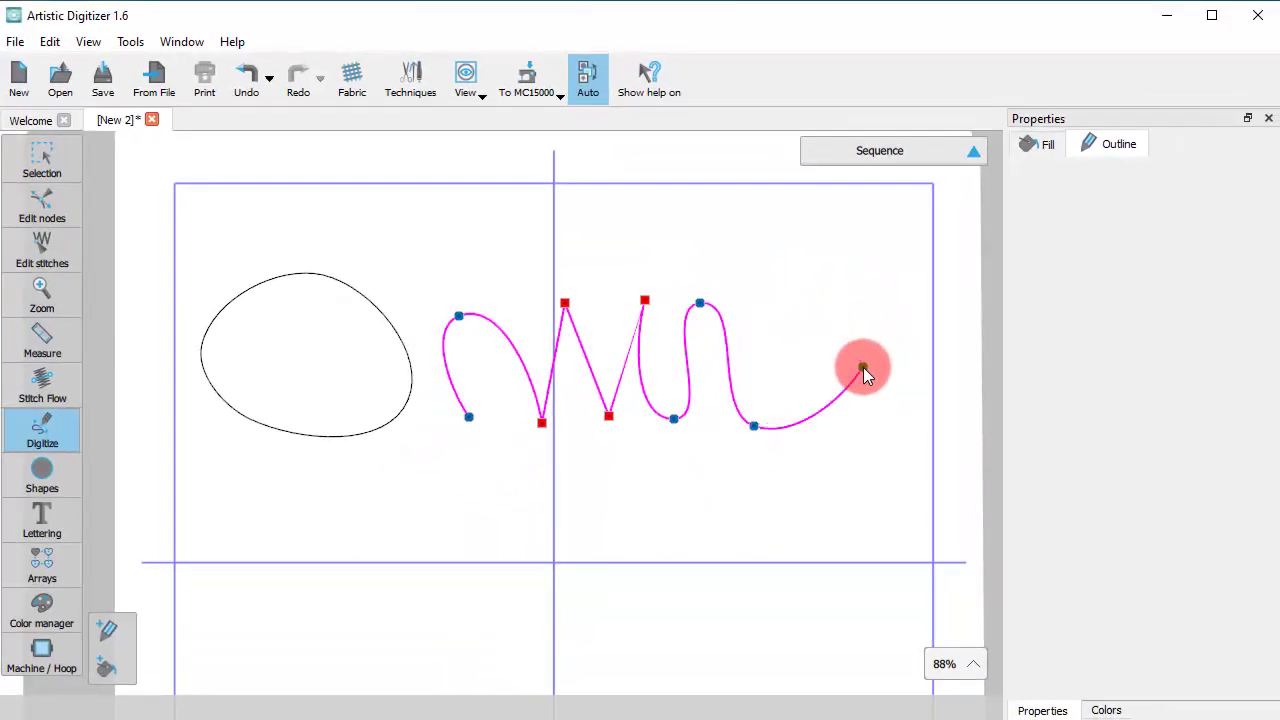
key("BackSpace")
key("BackSpace")
key("BackSpace")
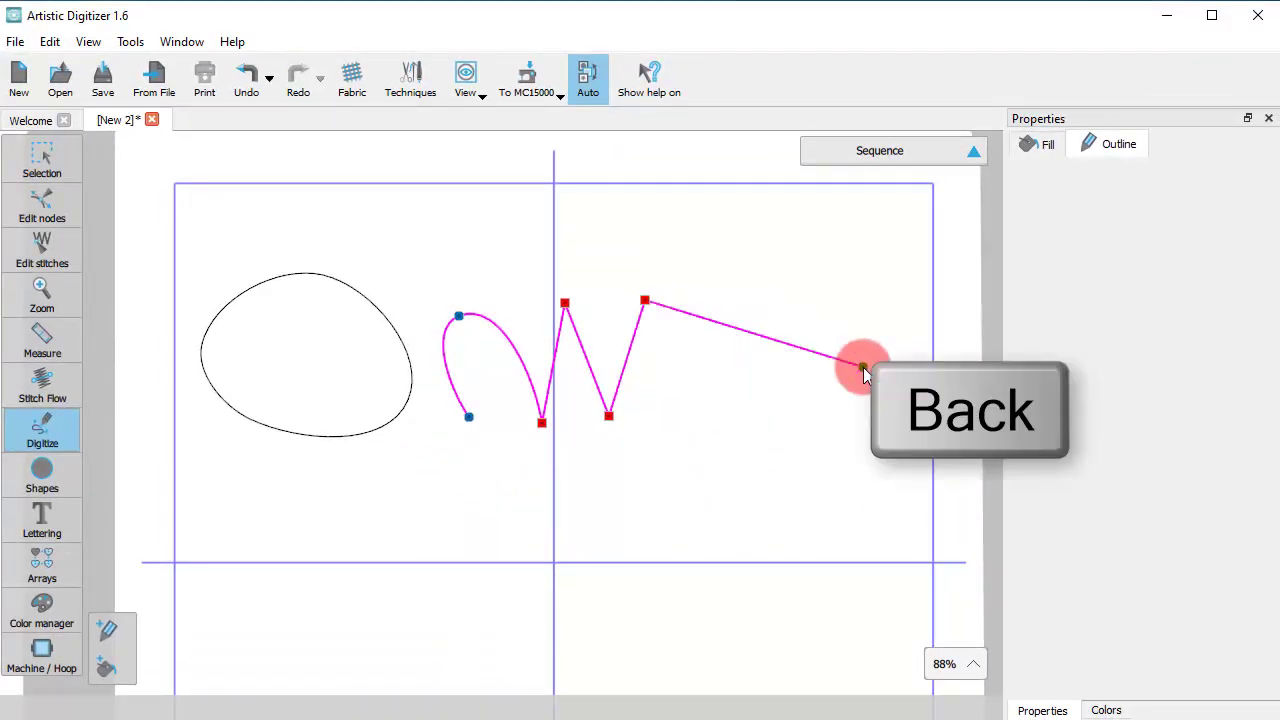
key("BackSpace")
key("BackSpace")
key("BackSpace")
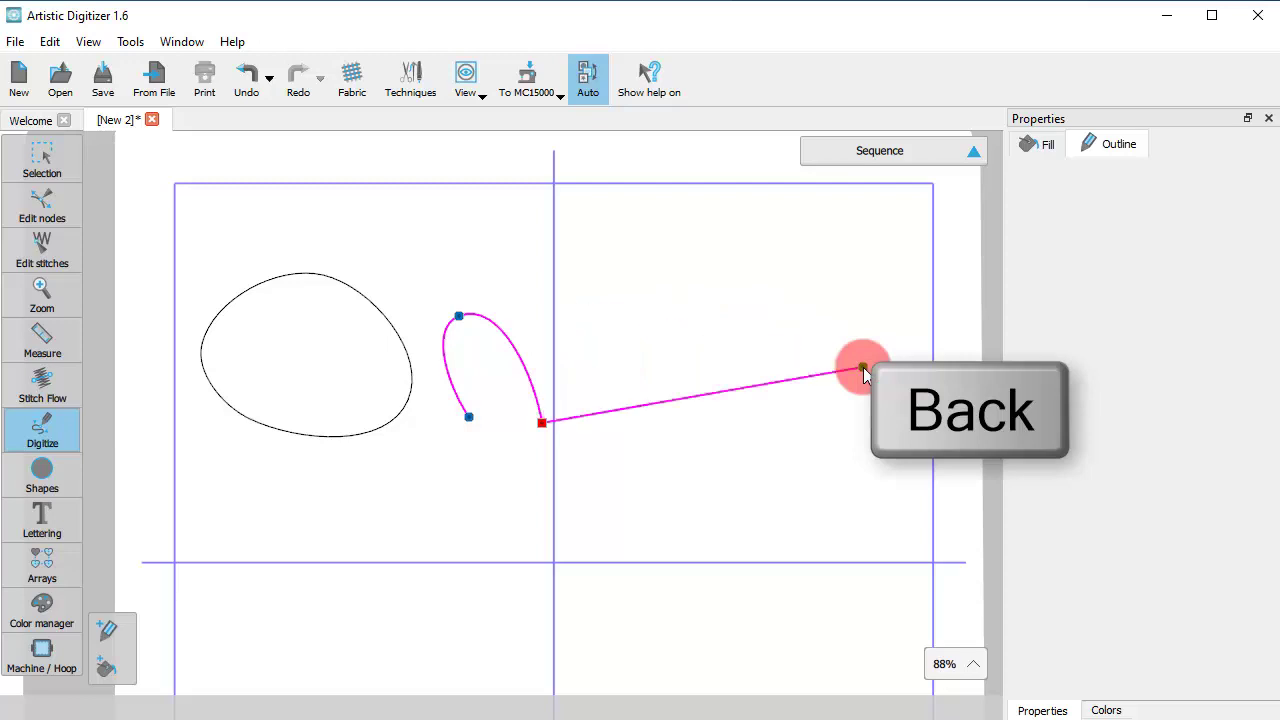
key("BackSpace")
key("BackSpace")
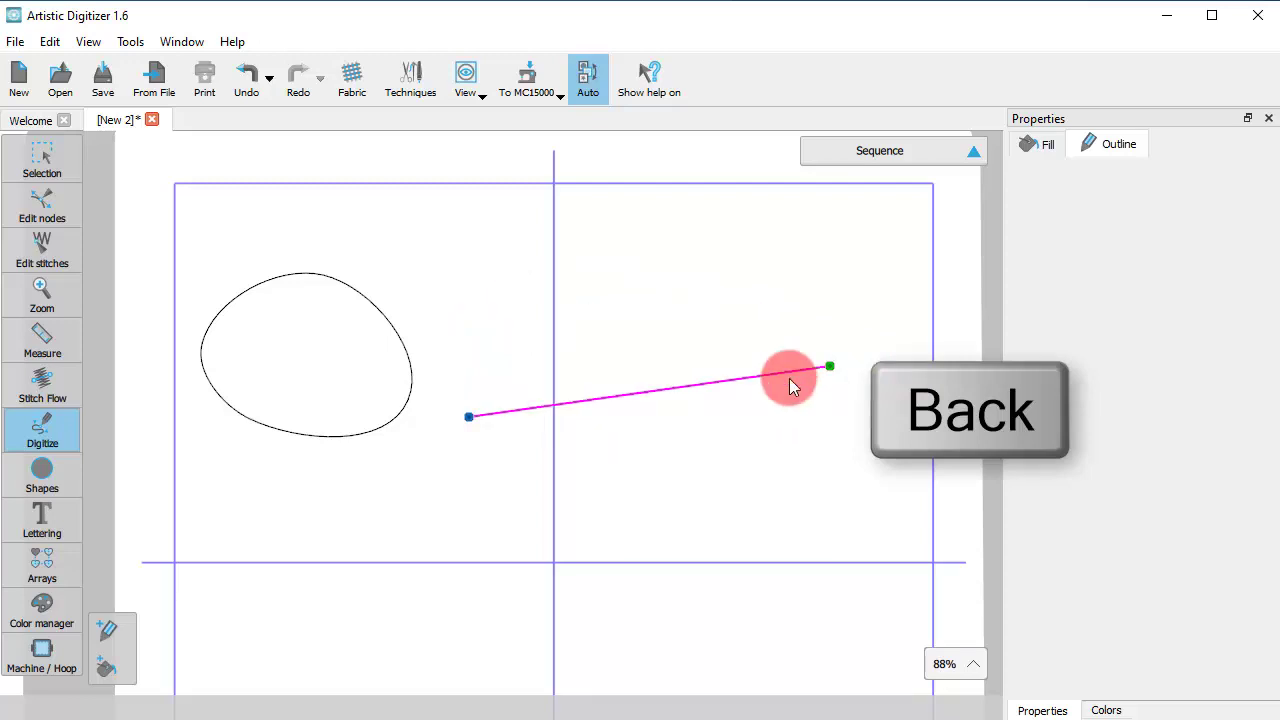
- Finish a tall open arch beside the oval, then extend its end lower and finish again
left_click(499, 324)
double_click(657, 275)
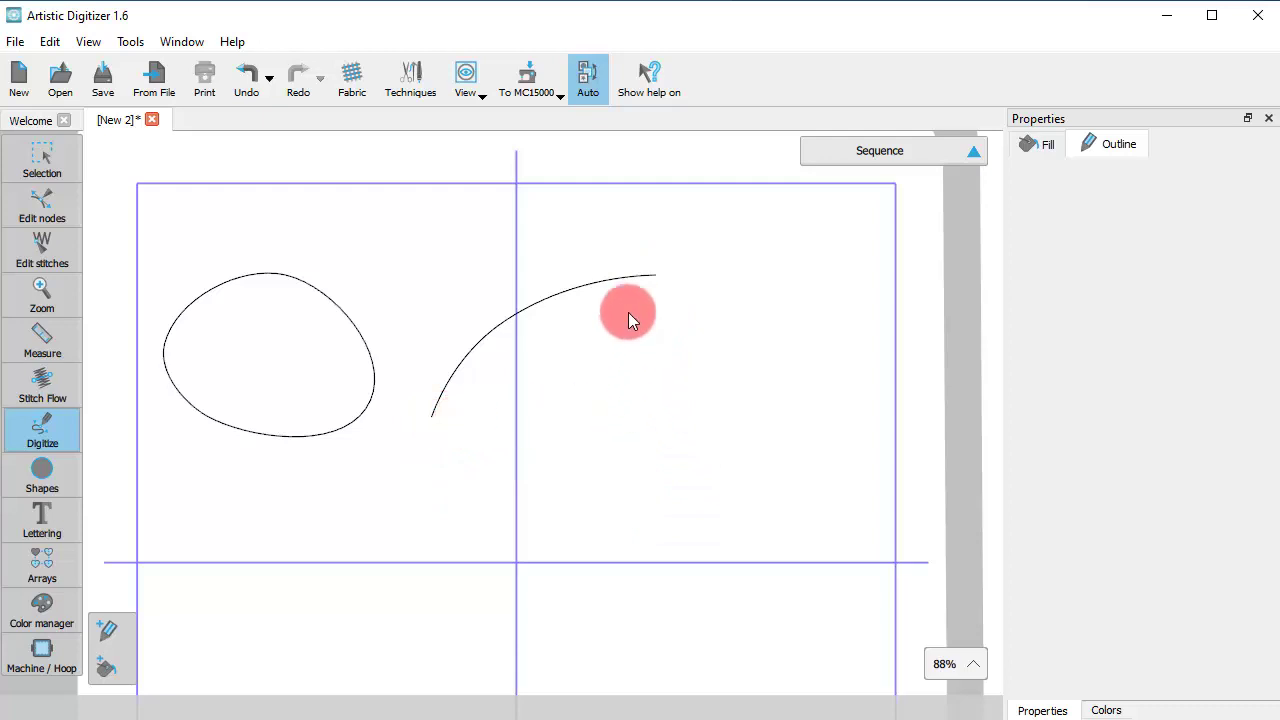
left_click(656, 273)
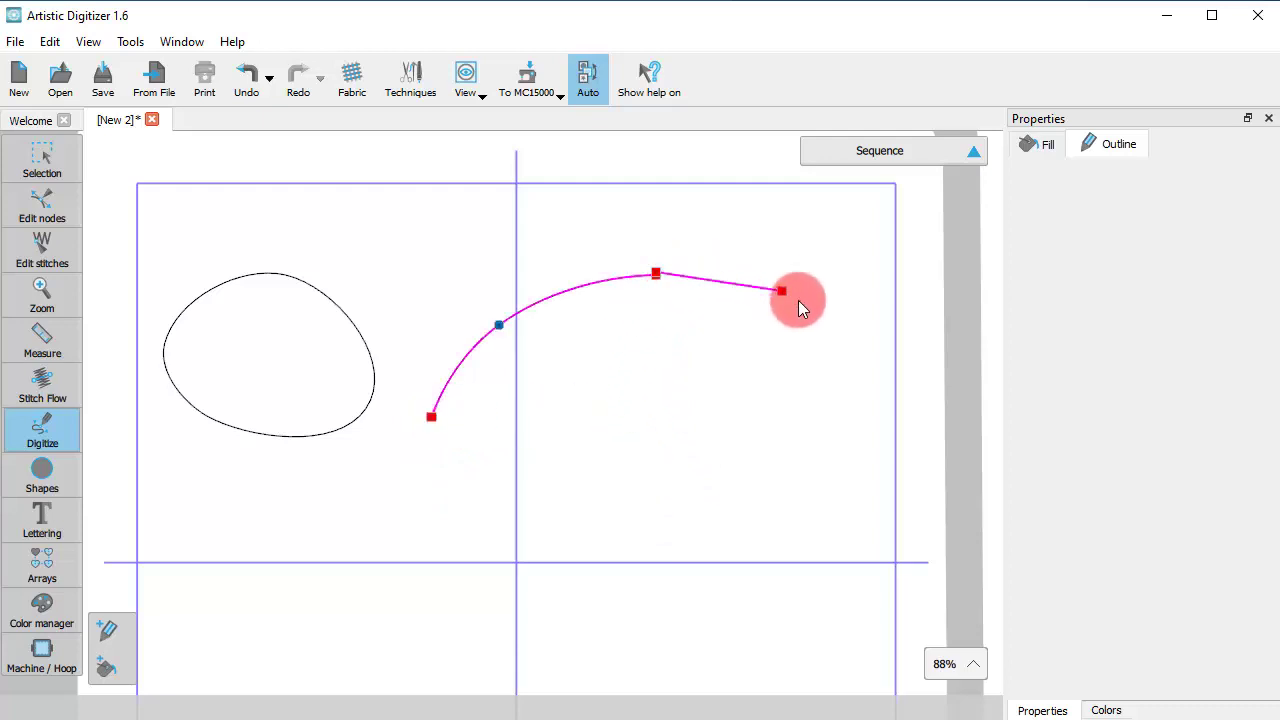
mouse_move(893, 389)
left_mouse_down()
mouse_move(835, 428)
mouse_move(695, 437)
left_mouse_up()
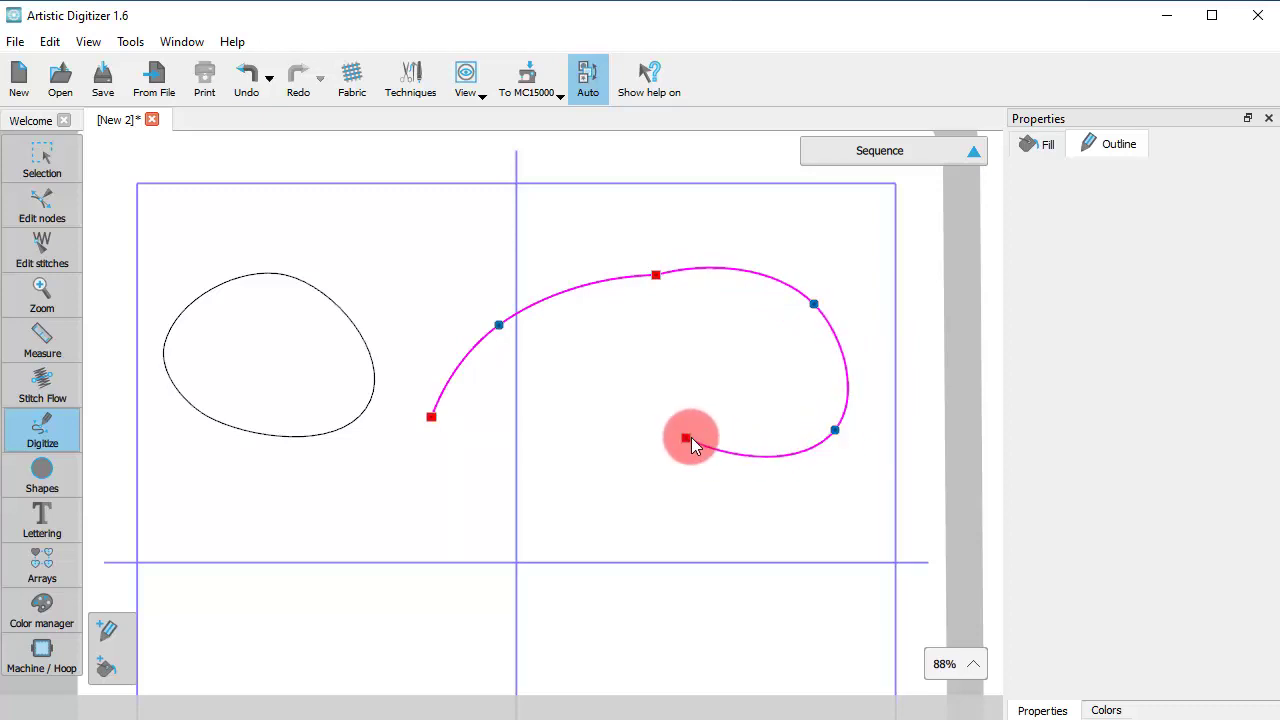
key("Return")
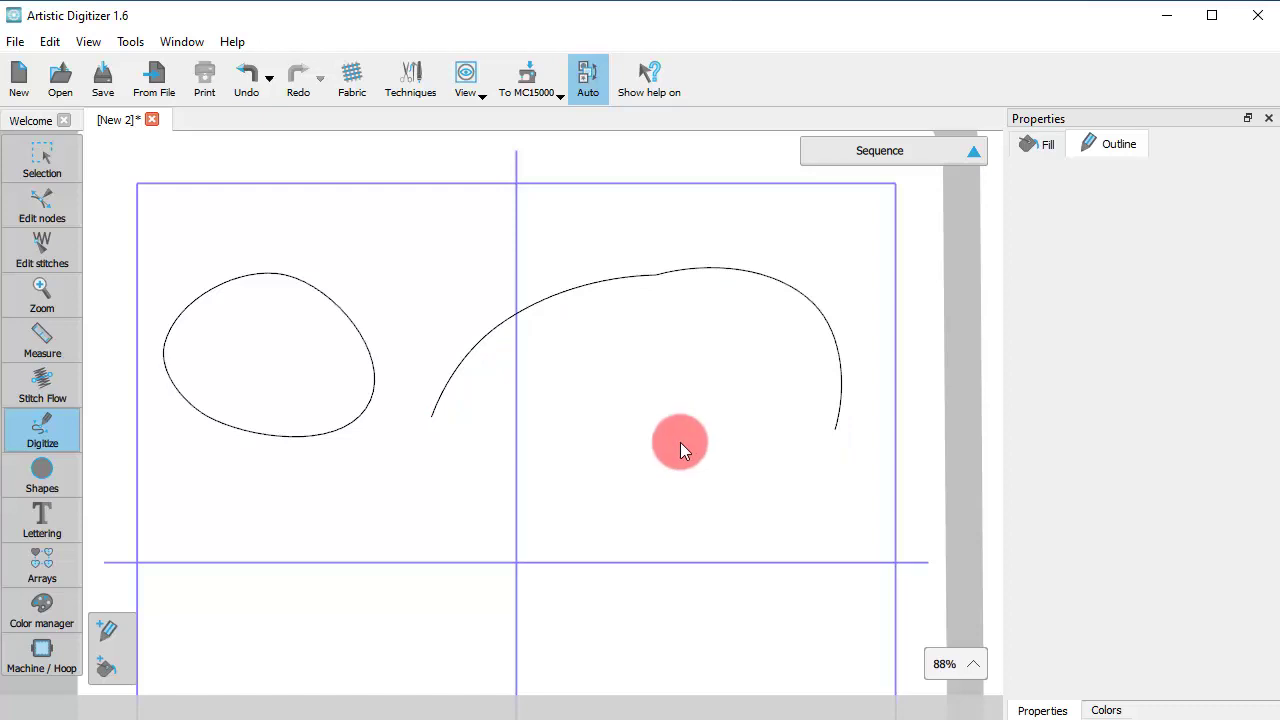
- Resume the line from its end, adding curve and corner points that curl it into an inward hook
left_click(828, 429)
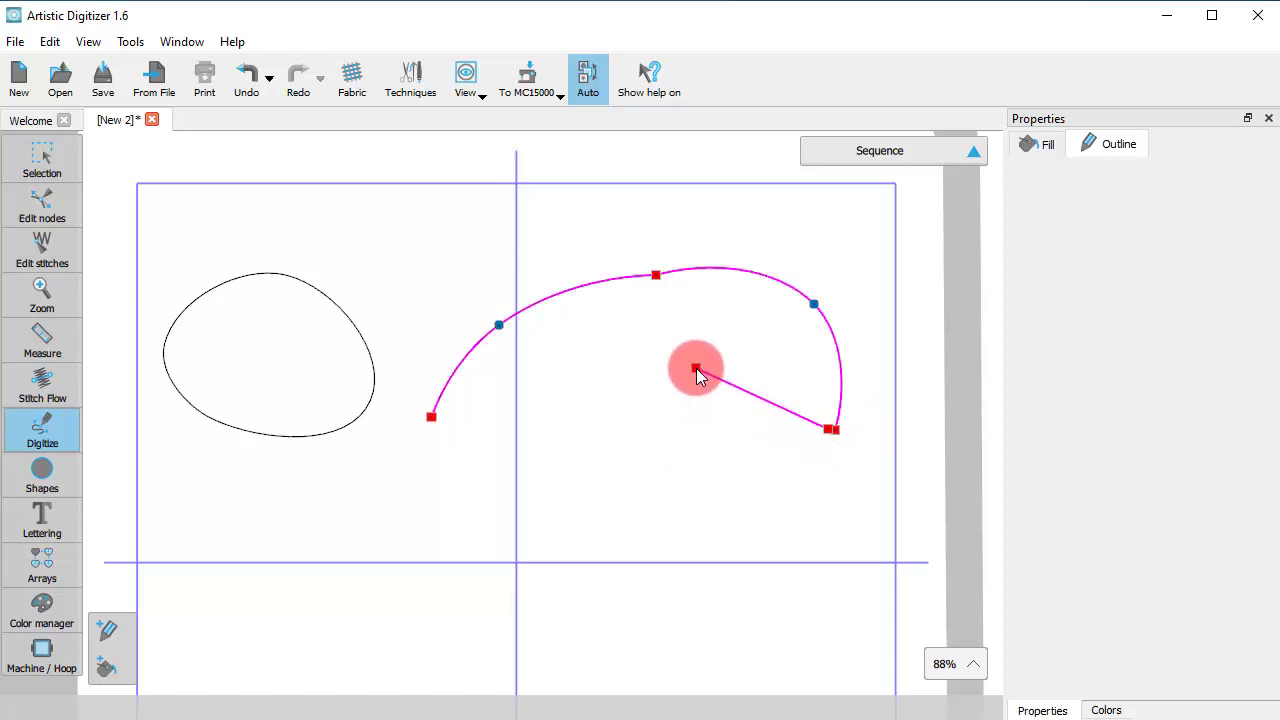
mouse_move(696, 368)
left_mouse_down()
mouse_move(724, 351)
mouse_move(659, 404)
mouse_move(675, 448)
left_mouse_up()
left_click(722, 369)
left_click(664, 436)
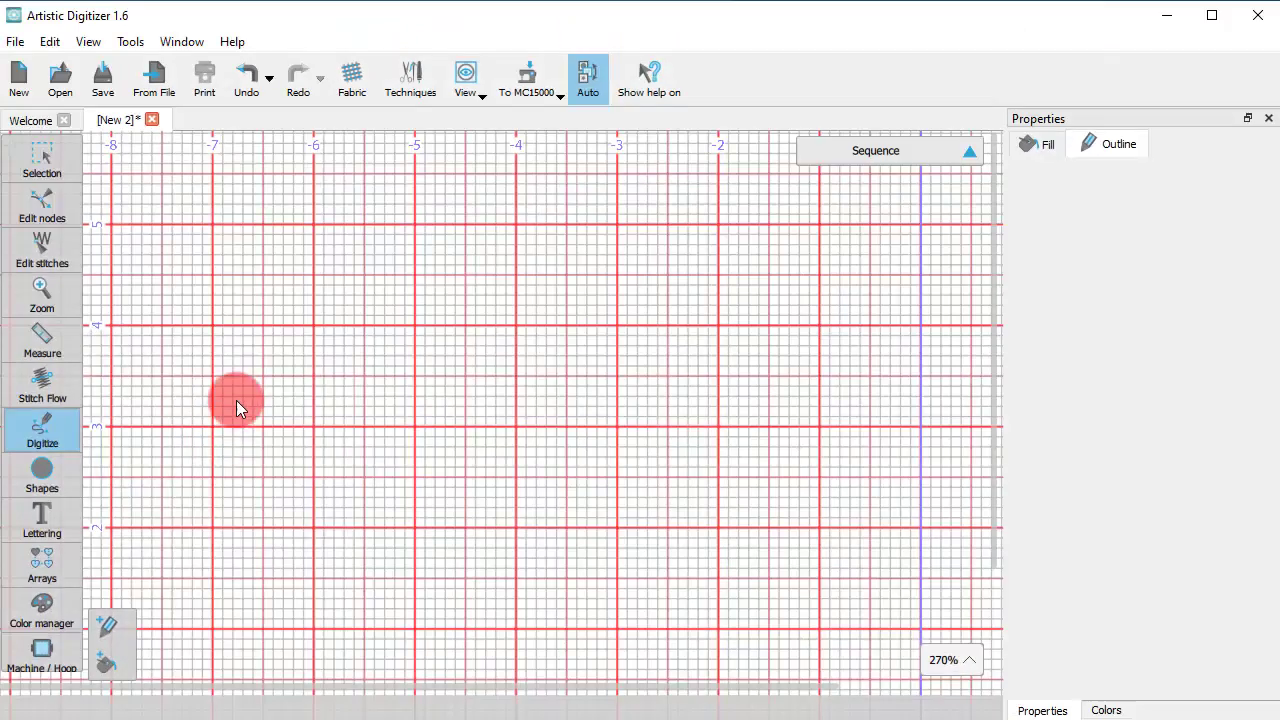
- Draw and finish a two-hump wave with its peaks and dips snapped to grid lines
left_click(216, 422)
left_click(264, 325, "alt")
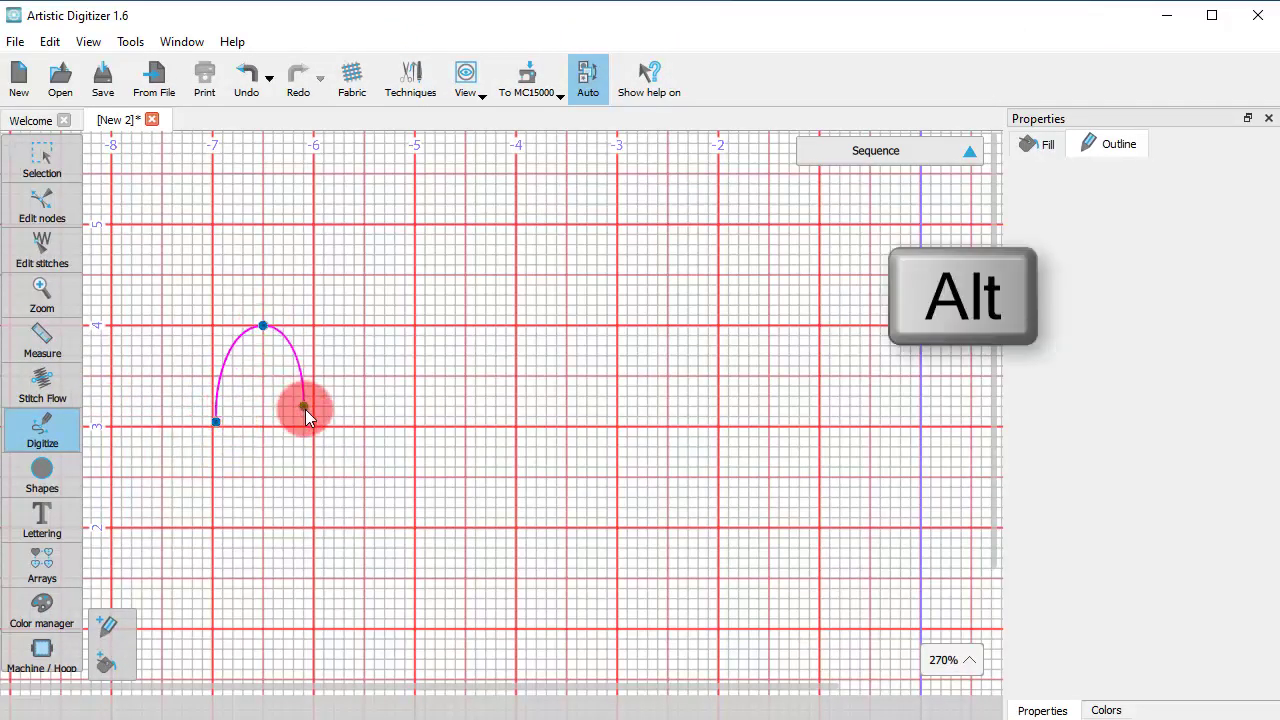
left_click(314, 427, "alt")
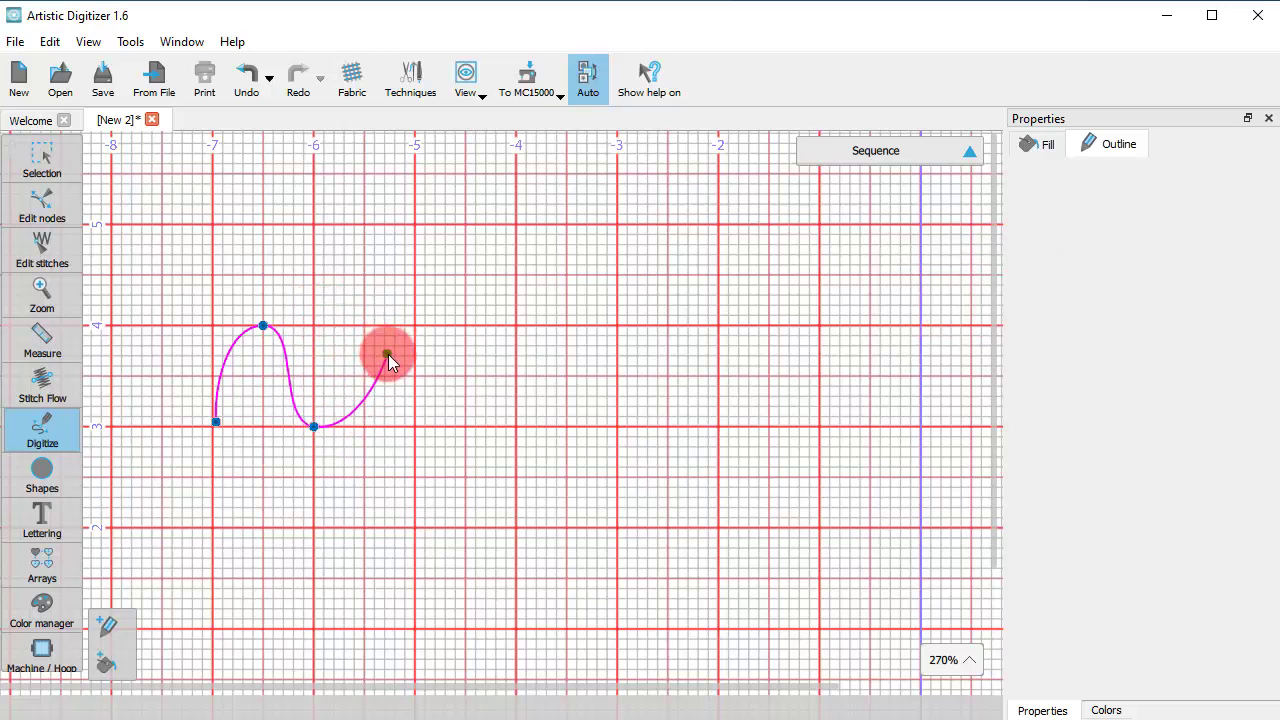
left_click(364, 326)
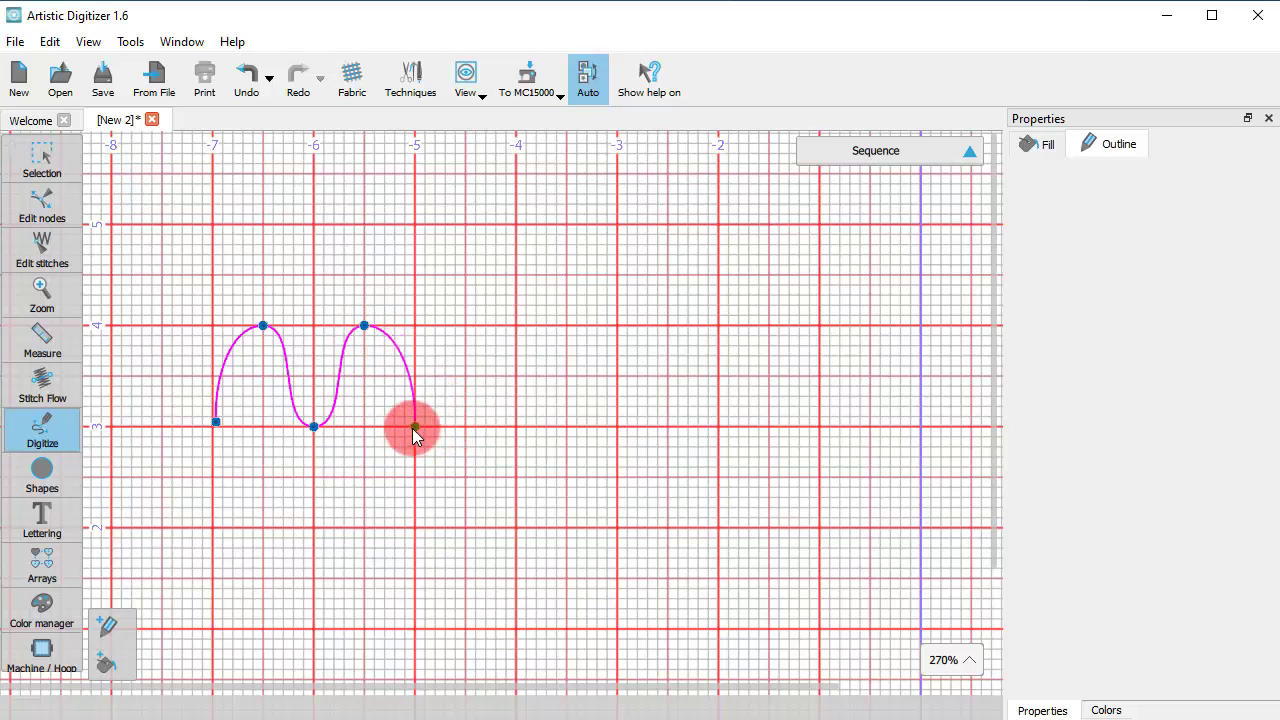
left_click(415, 427)
left_click(464, 327)
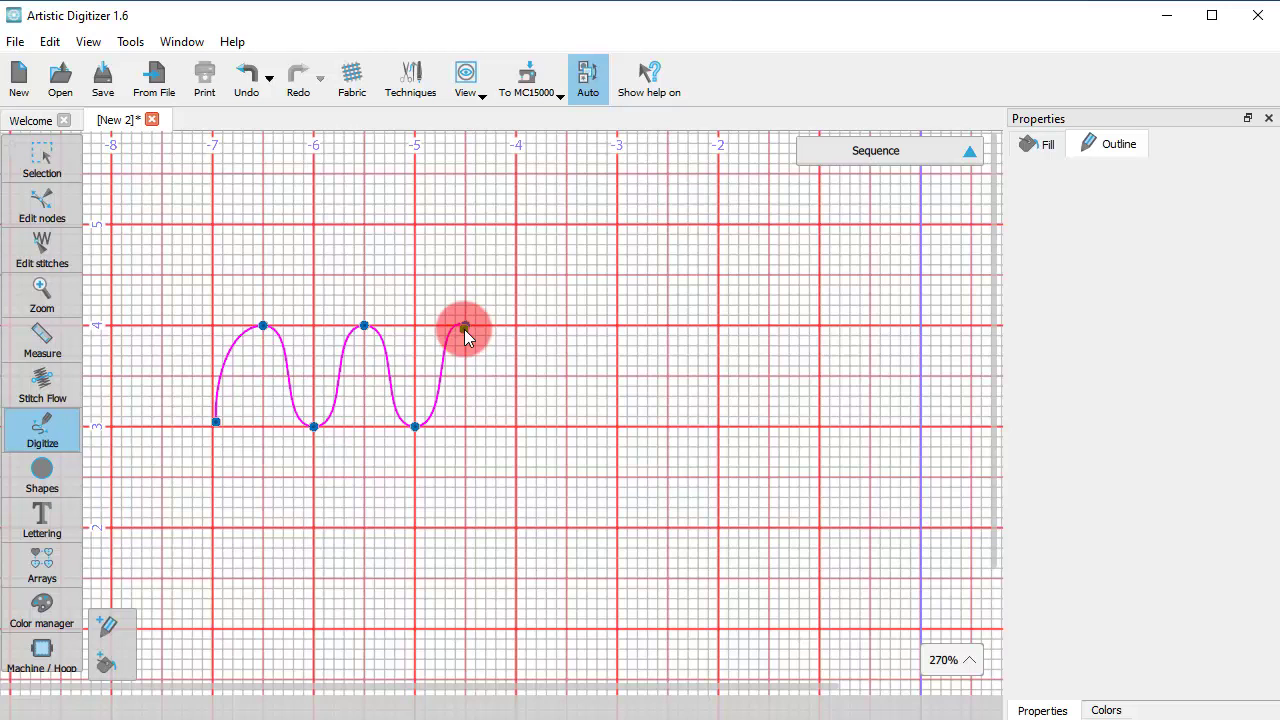
double_click(464, 329)
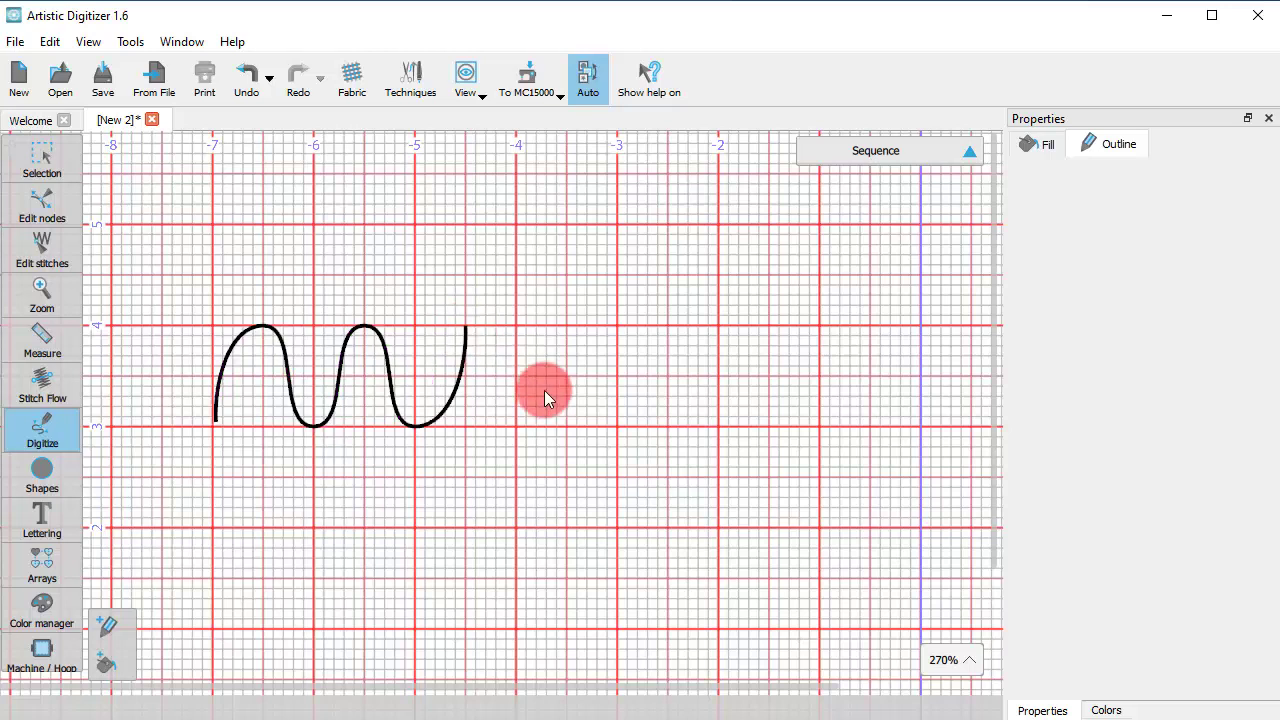
- Draw a closed oval right of the wave, closing it at its start node
left_click(553, 394)
left_click(502, 299)
left_click(704, 232)
left_click(847, 298)
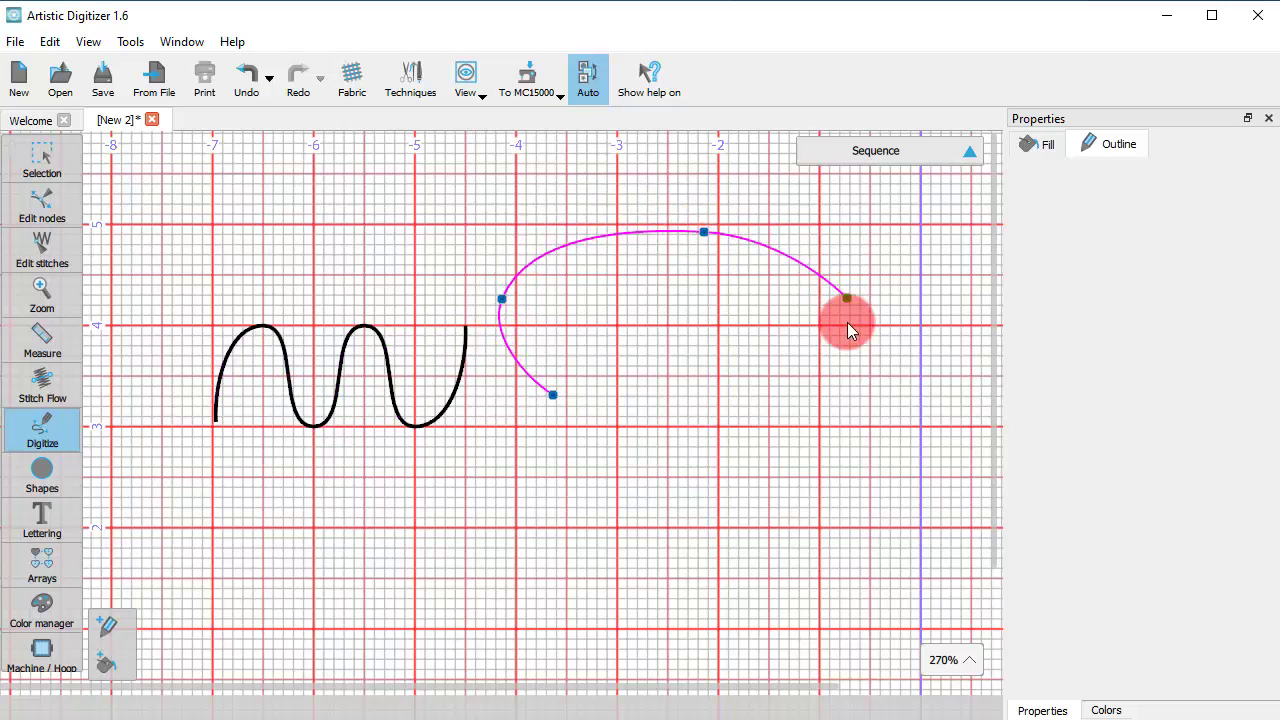
left_click(838, 372)
left_click(556, 397)
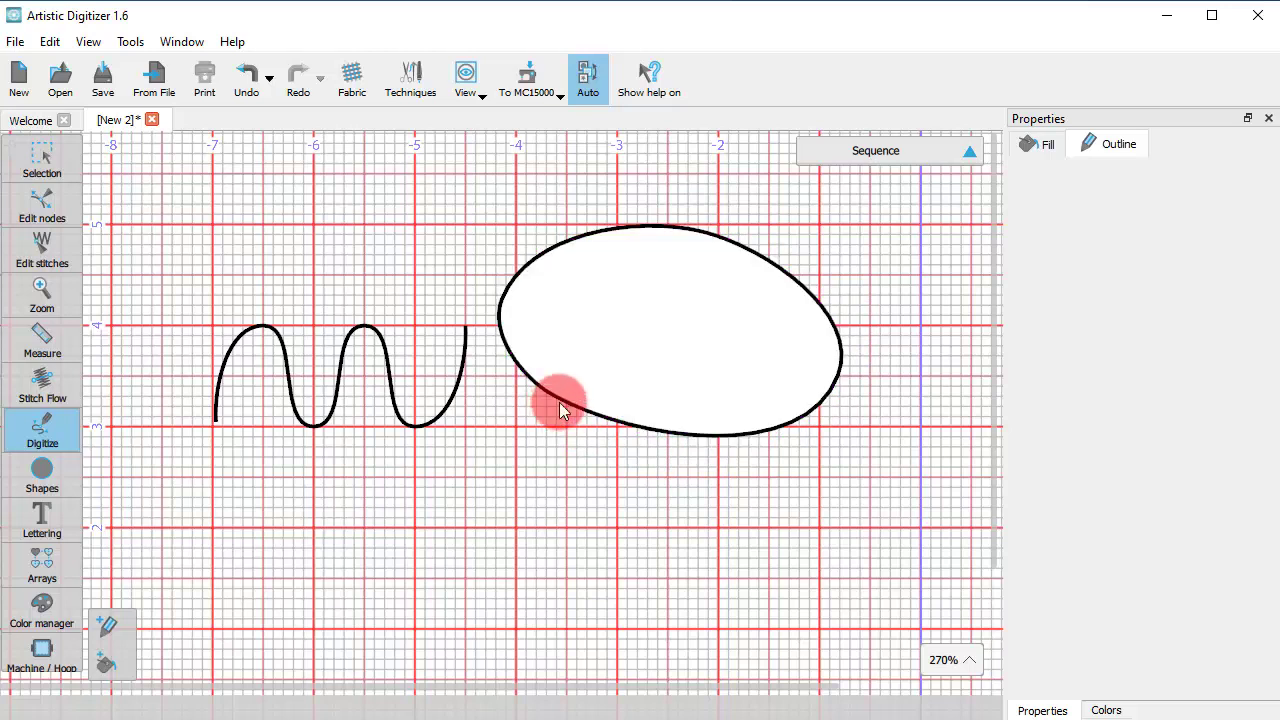
- Begin an inner arc inside the oval, removing its last point with Backspace
left_click(558, 320)
left_click(671, 267)
left_click(749, 346)
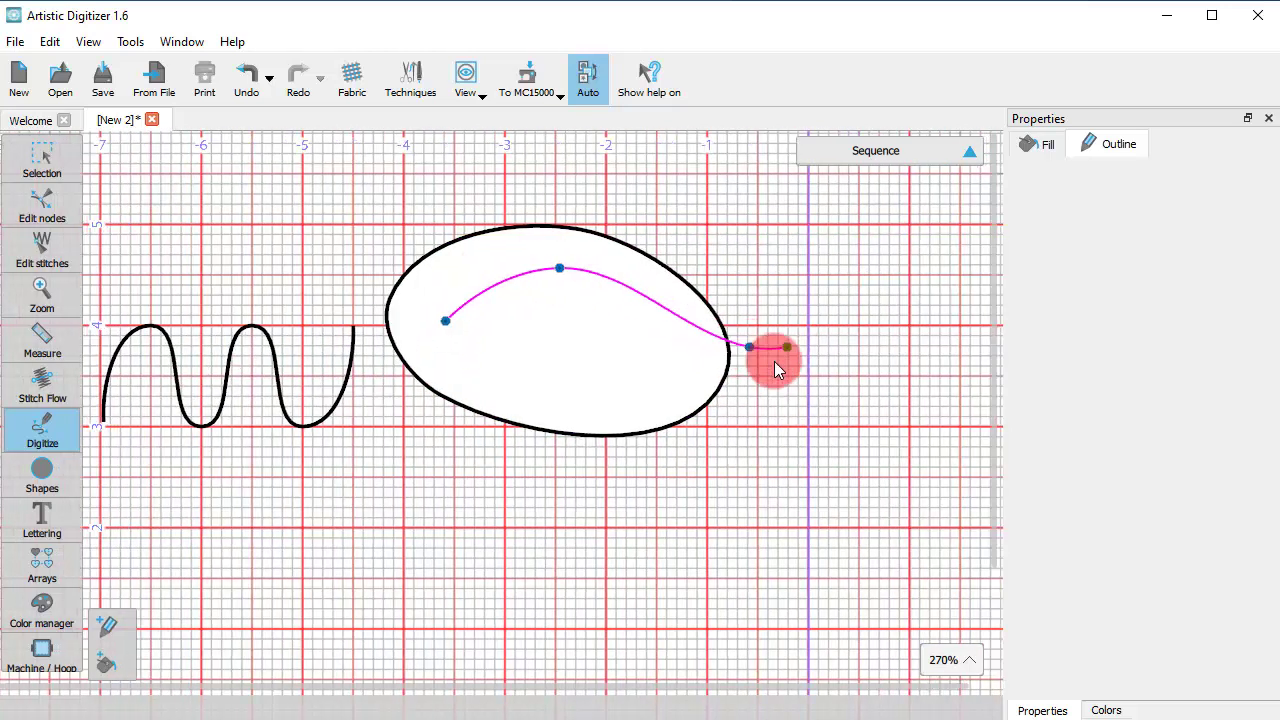
left_click(596, 378)
key("BackSpace")
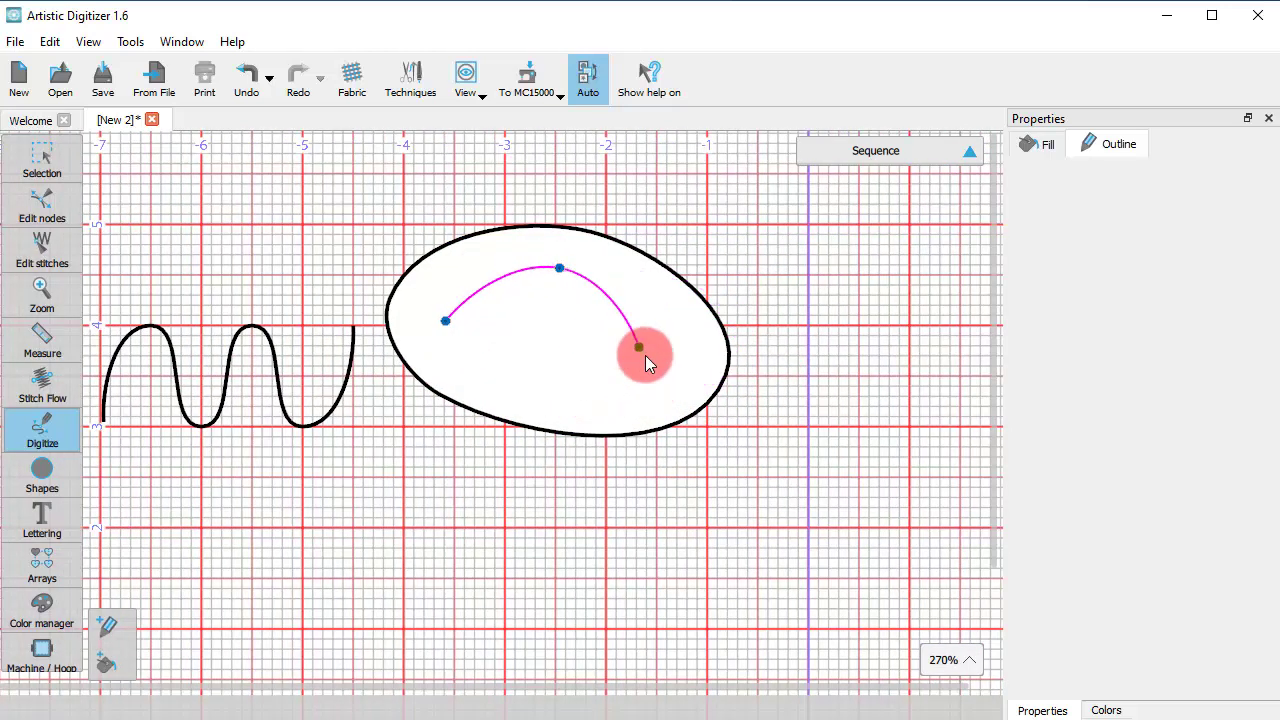